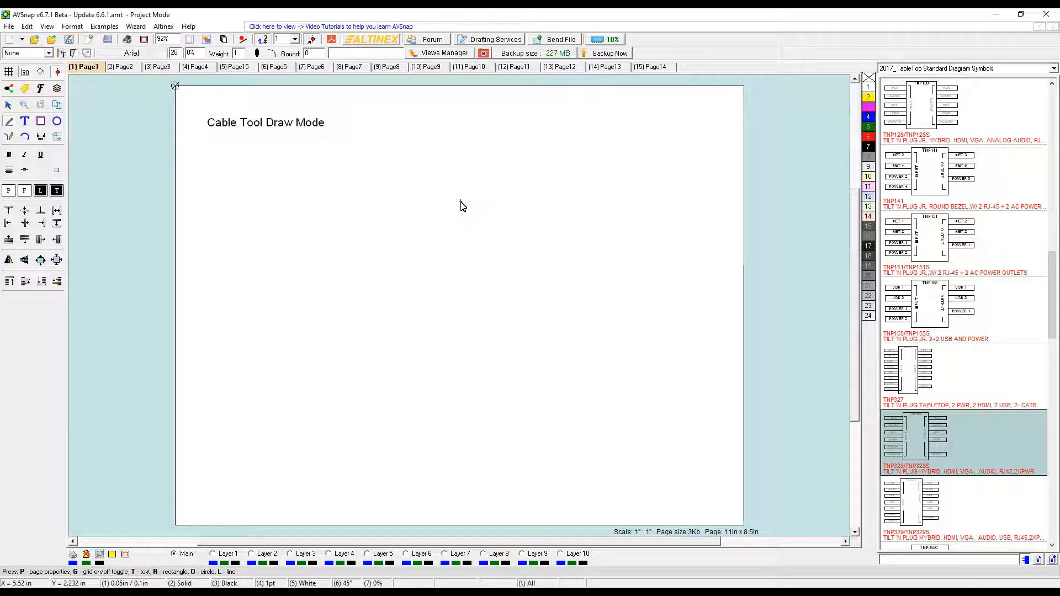
- Draw a two-segment angled cable line sloping down to the right in the upper right part of Page1
left_click(429, 163)
left_click(536, 216)
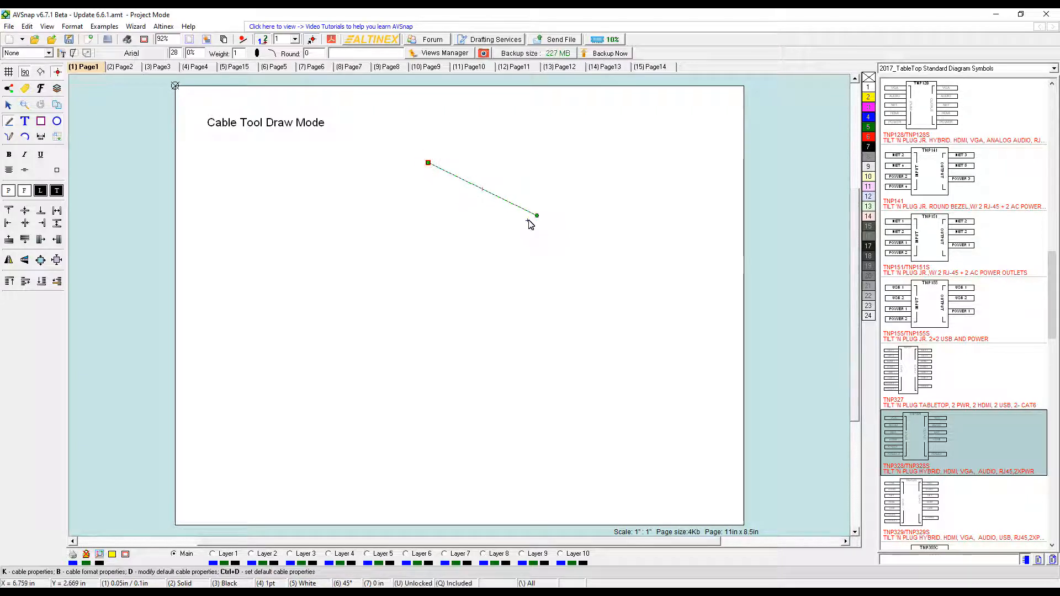
left_click_drag(536, 217, 598, 290)
left_click(598, 289)
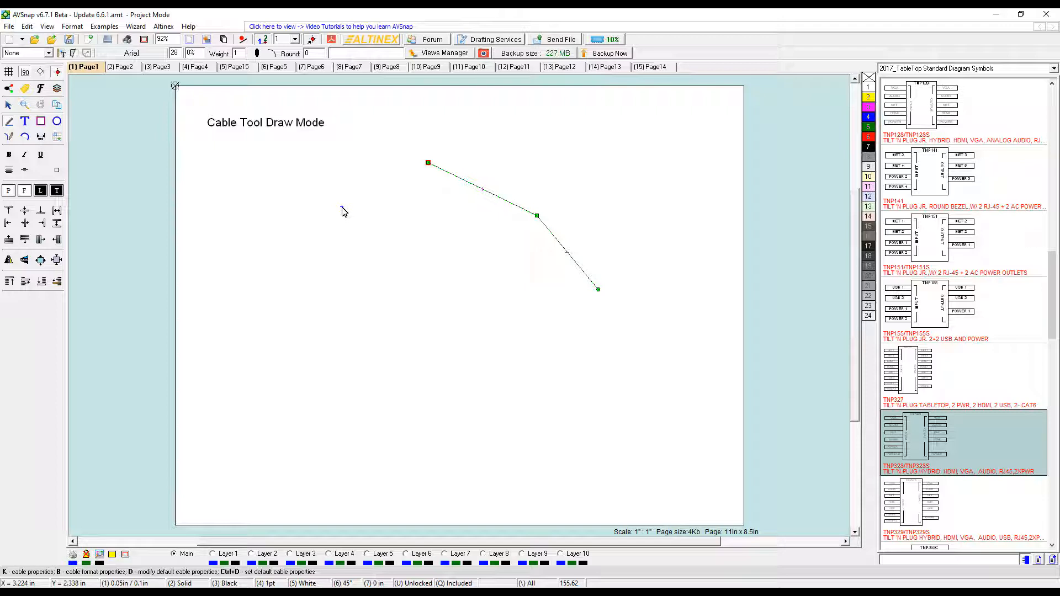
key("Escape")
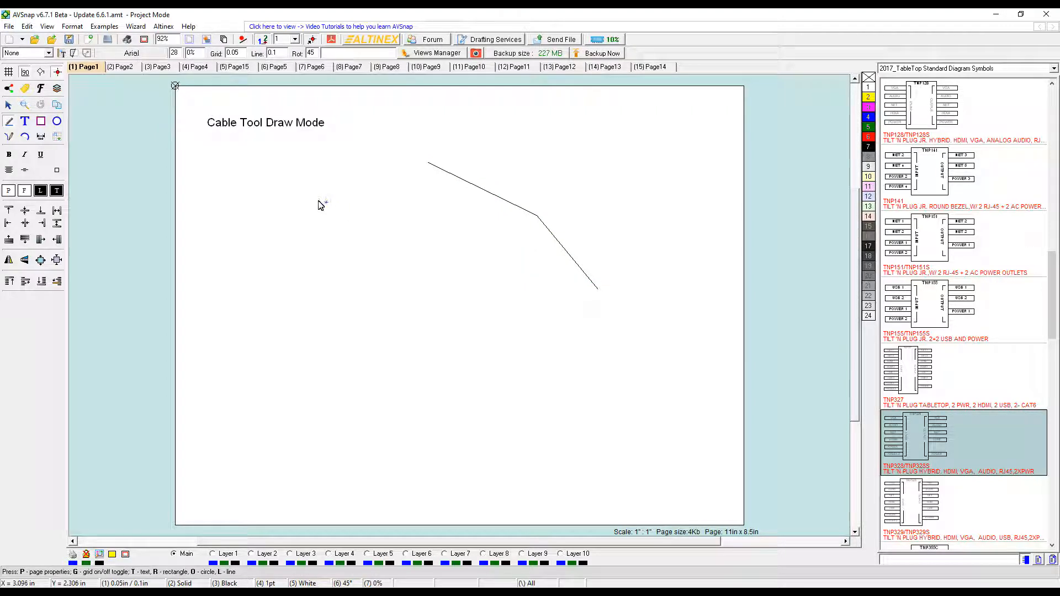
- Draw two stepped right-angle cables on the page's left half, one starting horizontally and a smaller one starting vertically
left_click(288, 183)
left_click_drag(288, 183, 467, 288)
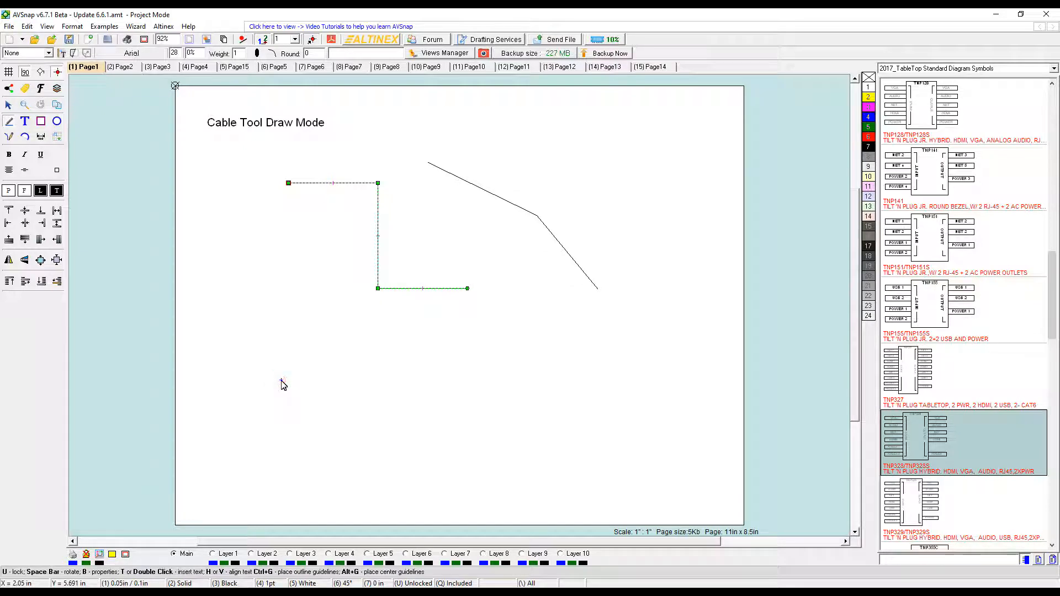
mouse_move(281, 381)
left_mouse_down()
mouse_move(296, 321)
mouse_move(365, 299)
left_mouse_up()
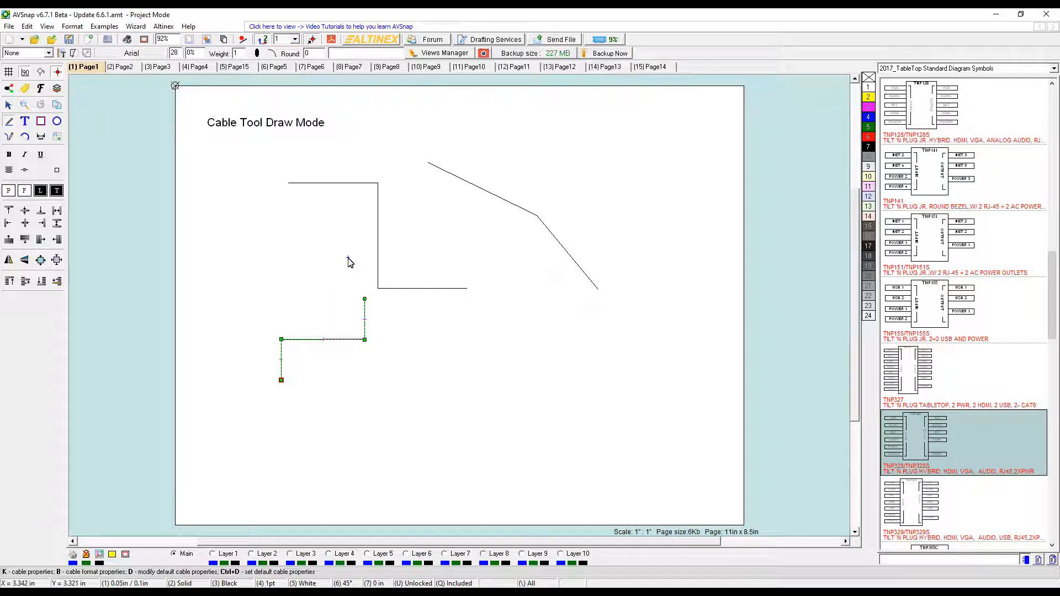
key("Escape")
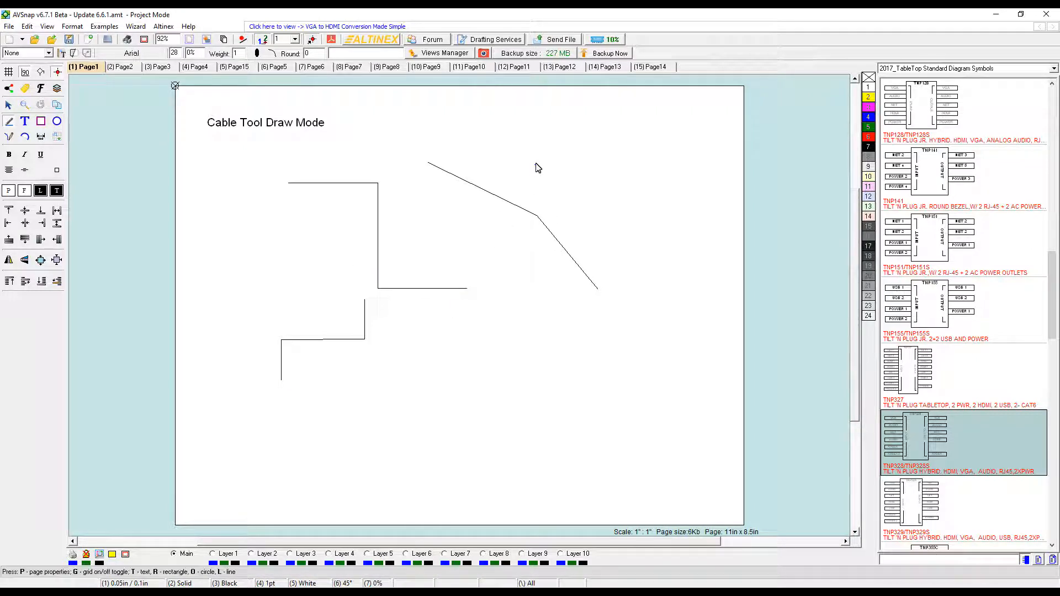
- Draw a five-segment cable that curves around the outside of the angled cable
mouse_move(521, 140)
left_mouse_down()
mouse_move(571, 175)
mouse_move(627, 290)
mouse_move(624, 354)
mouse_move(600, 407)
left_mouse_up()
double_click(592, 419)
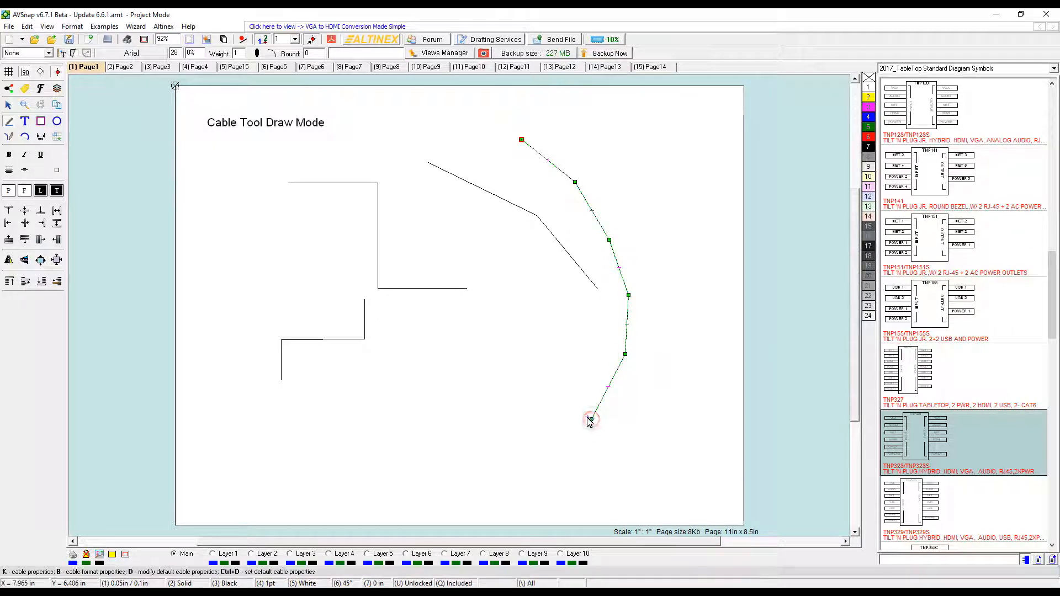
- Draw three L-shaped cables with a single right-angle bend in the lower middle of the page, and open Page2
left_click_drag(340, 376, 412, 469)
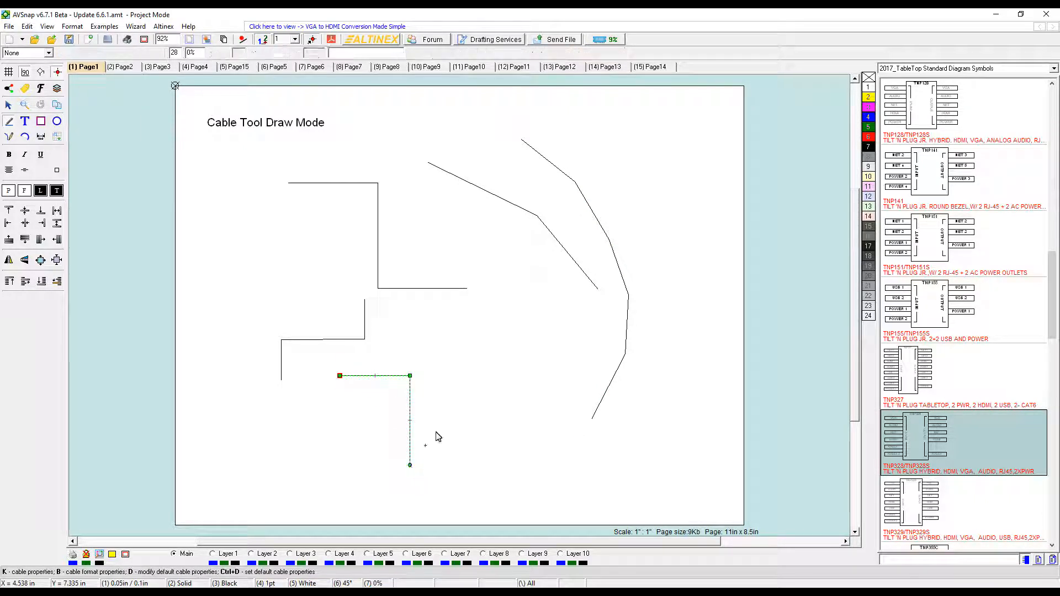
left_click_drag(461, 386, 516, 309)
left_click_drag(490, 366, 558, 427)
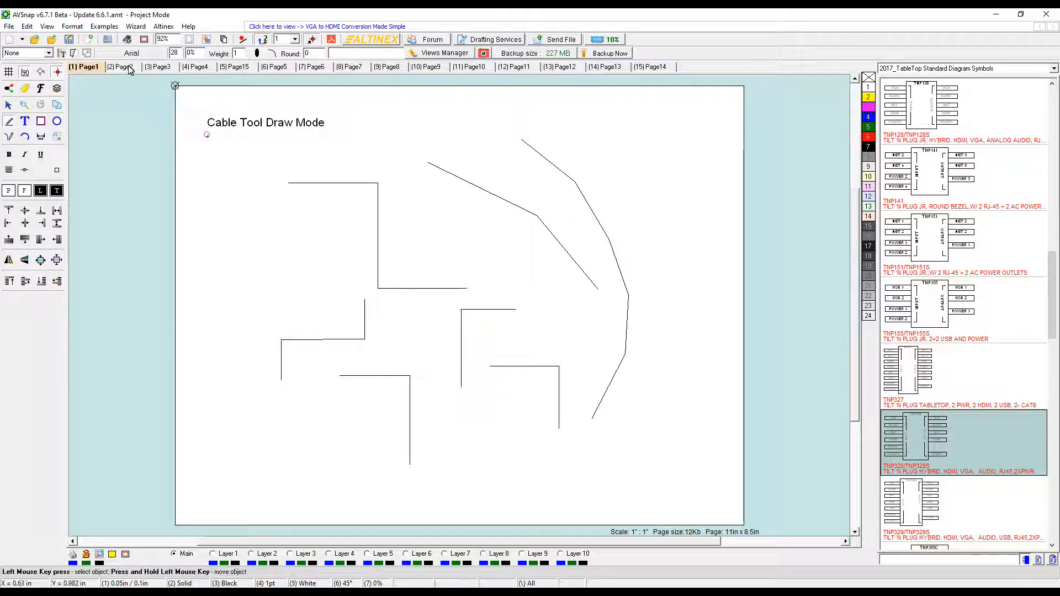
left_click(126, 67)
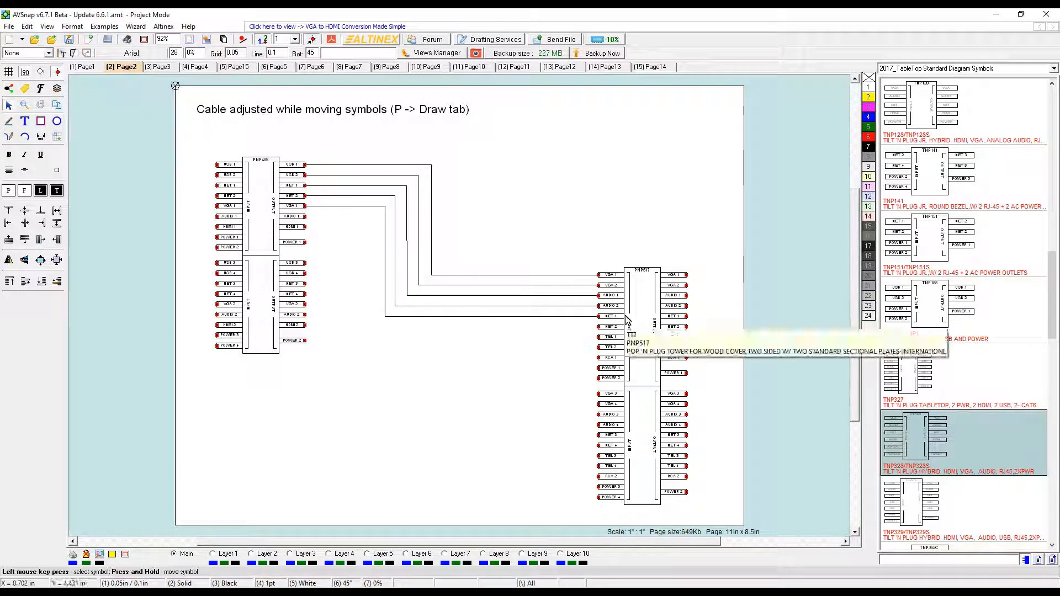
- Try moving the PNP517 symbol up and slightly left, select its uppermost cable to check it, and undo the move
left_click_drag(625, 319, 609, 264)
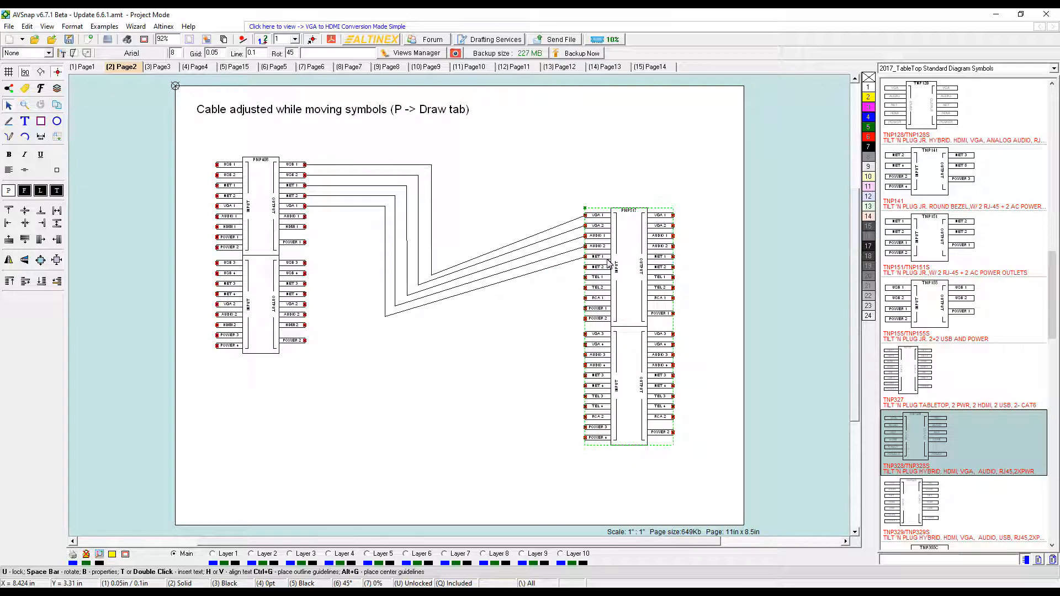
left_click(431, 275)
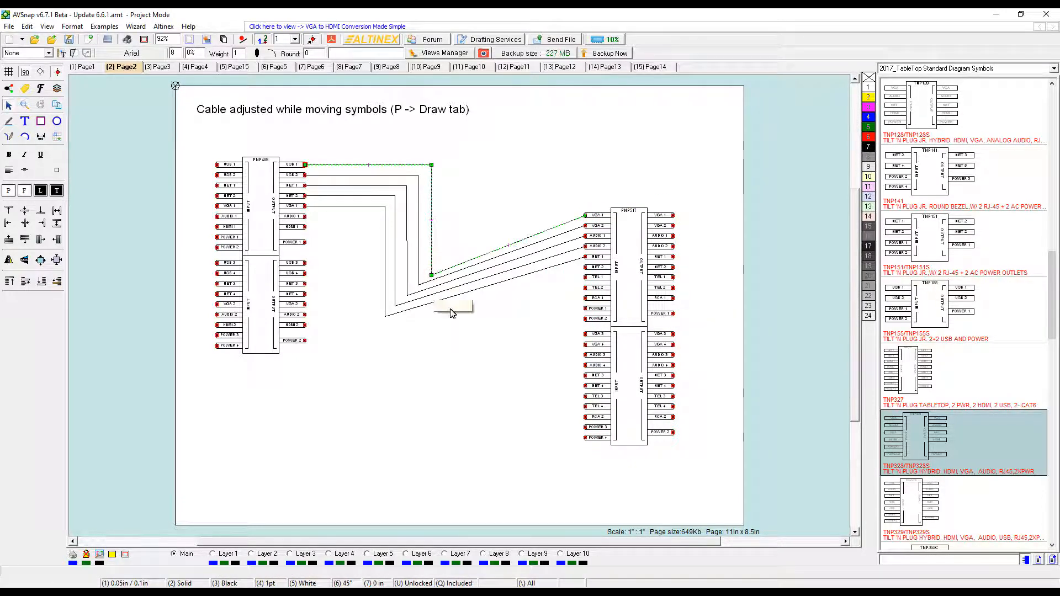
left_click(489, 352)
key("ctrl+z")
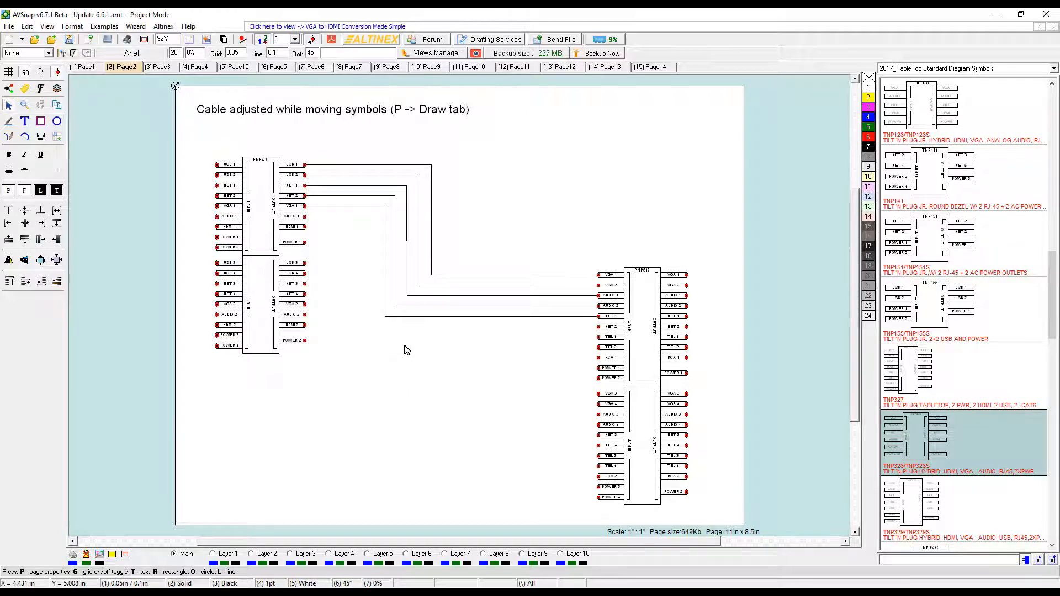
- Enable "Keep cables aligned Horizontal and Vertical" in the drawing settings of the page setup
key("p")
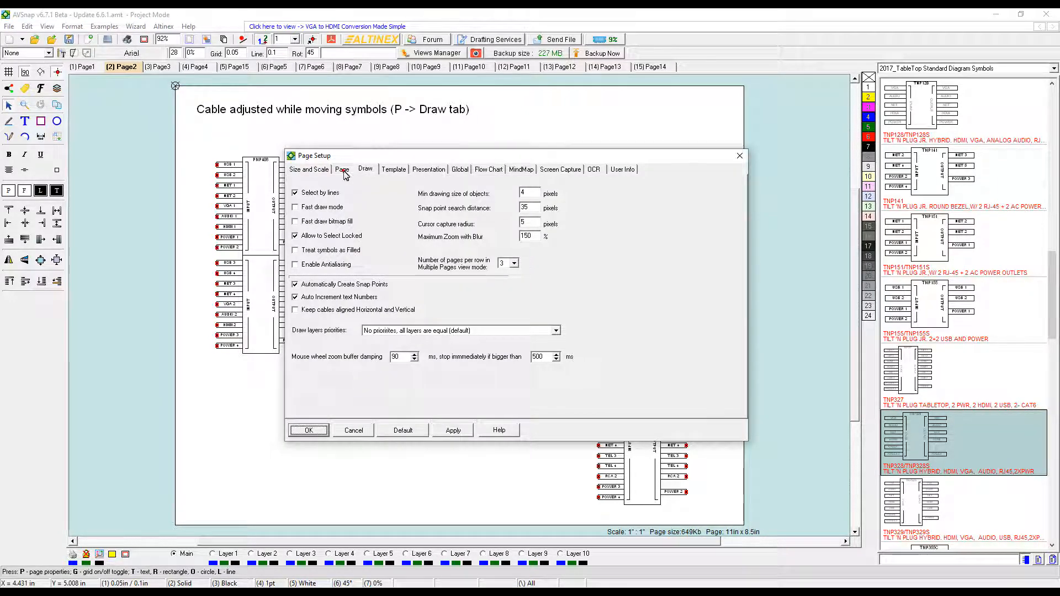
left_click(342, 169)
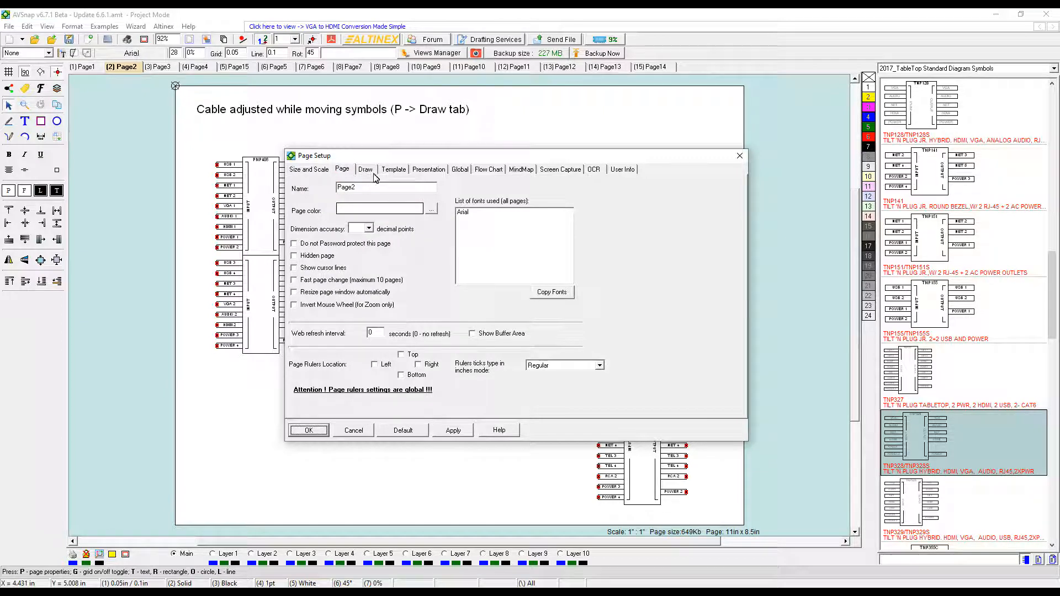
left_click(366, 169)
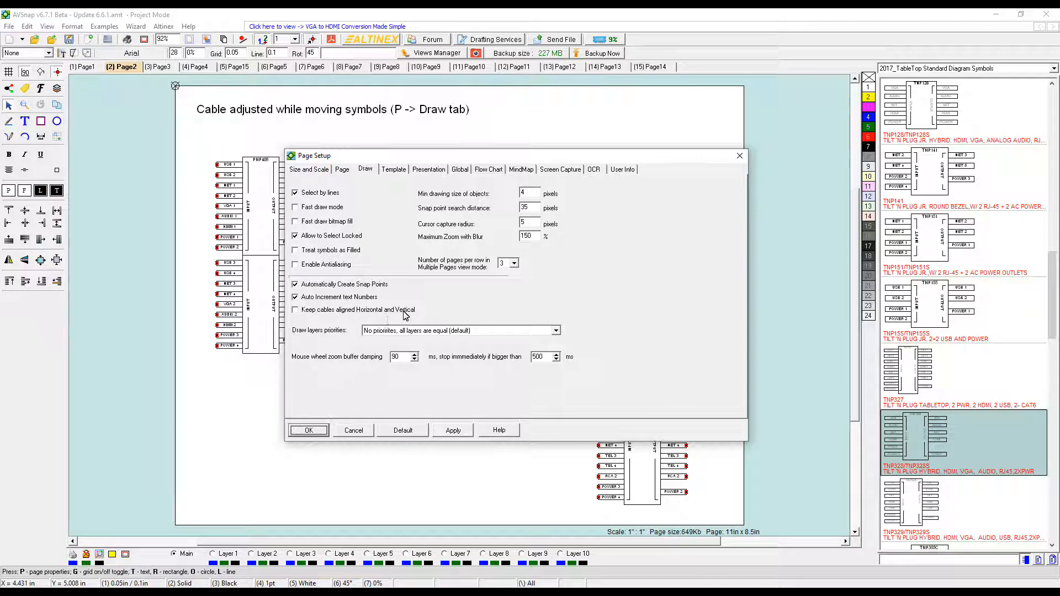
left_click(295, 310)
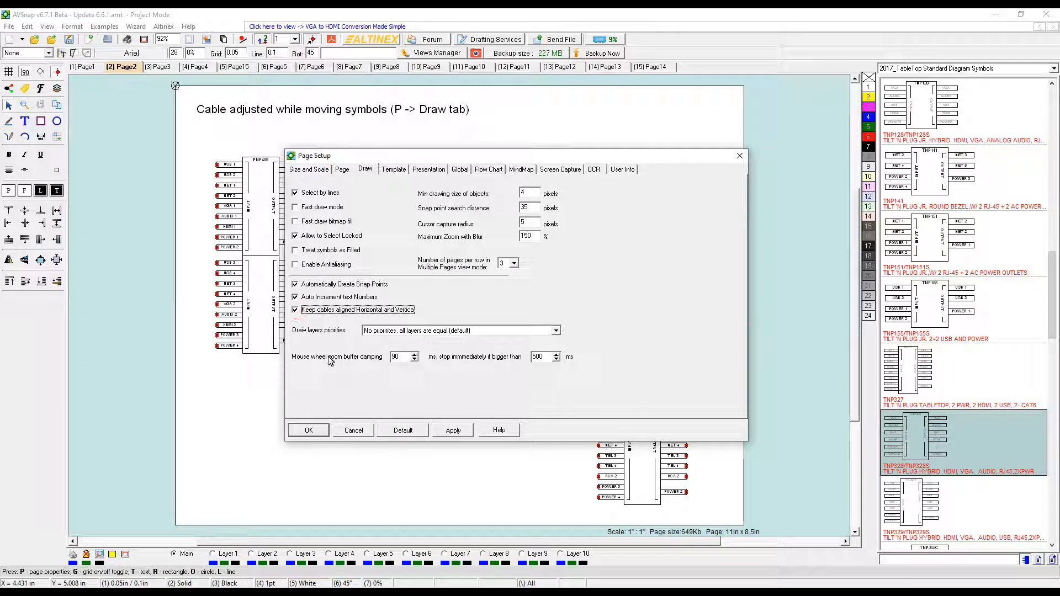
left_click(309, 430)
- Move the PNP517 symbol slightly up and left, and the other connected symbol slightly down and right
left_click_drag(629, 338, 605, 327)
left_click_drag(280, 302, 286, 331)
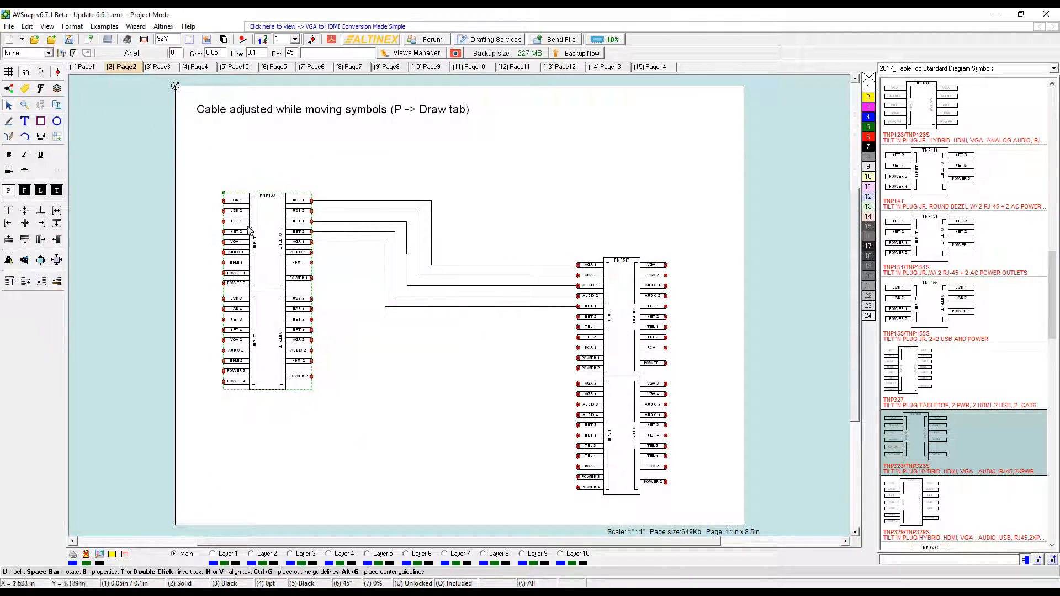
- Go to Page3, open the PDF manager and enlarge page 2 of excerpts.pdf
left_click(160, 66)
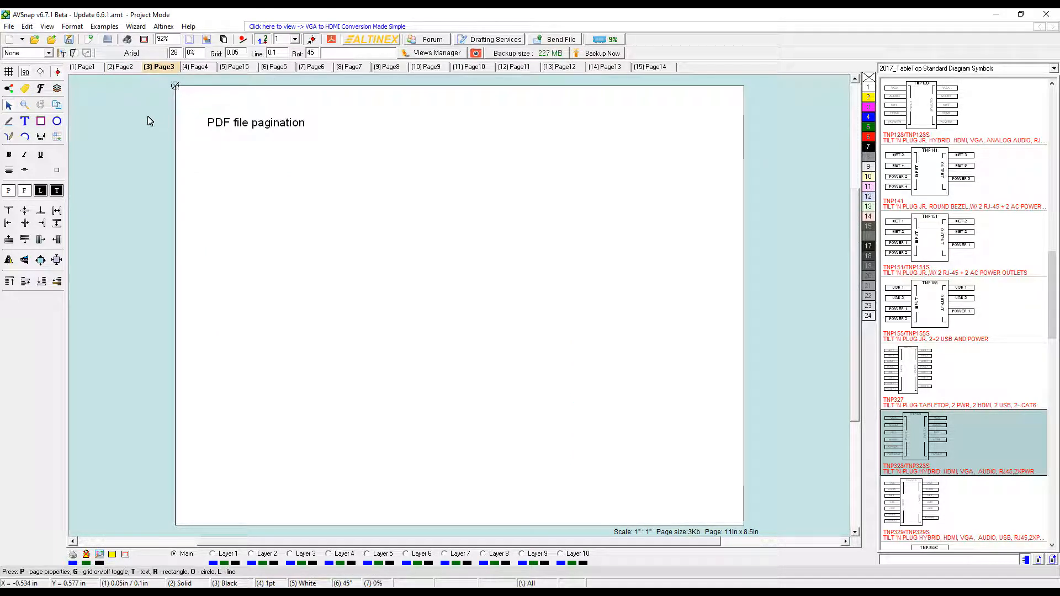
left_click(332, 40)
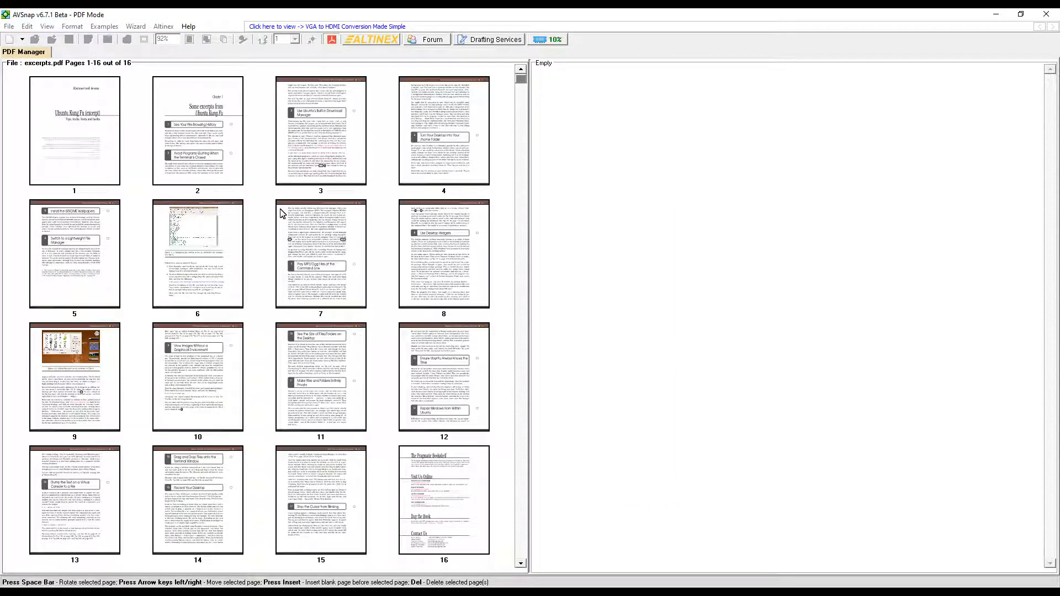
double_click(186, 158)
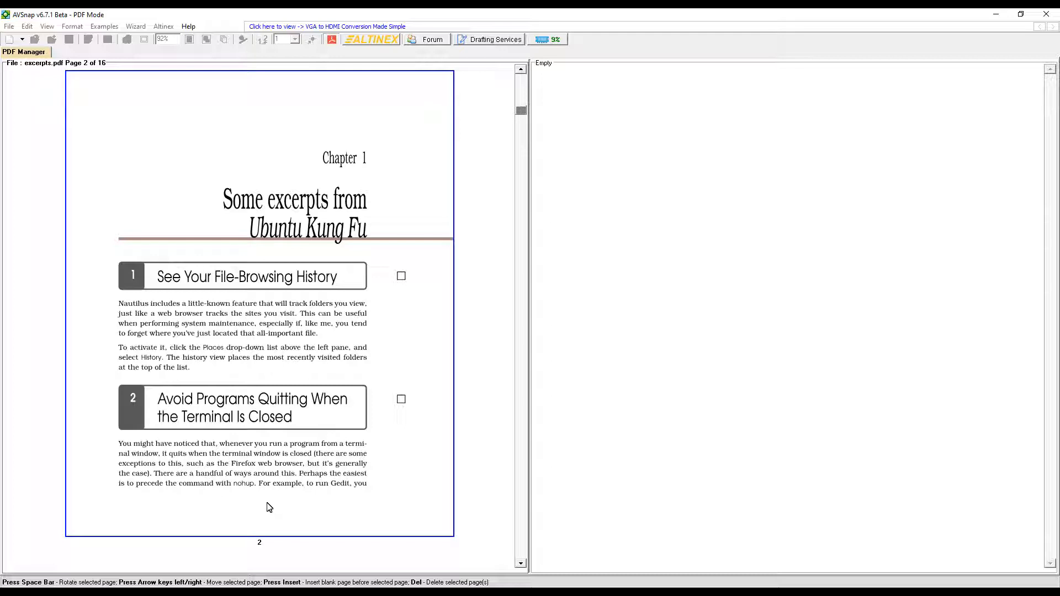
- Paginate excerpts.pdf from page 2 with the prefix "Page", numbering from 1 and centered position
right_click(308, 324)
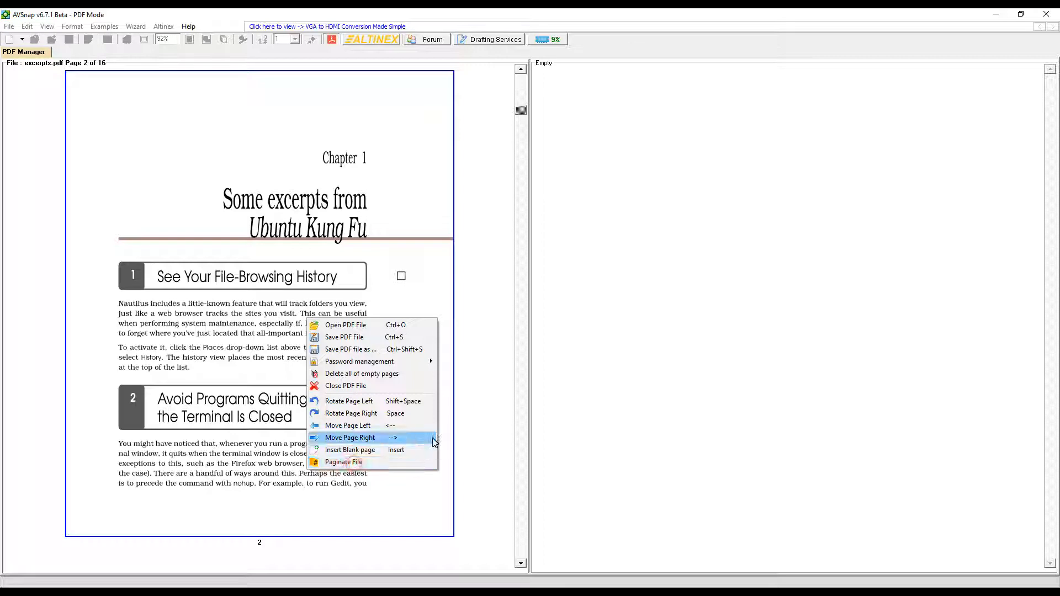
left_click(373, 464)
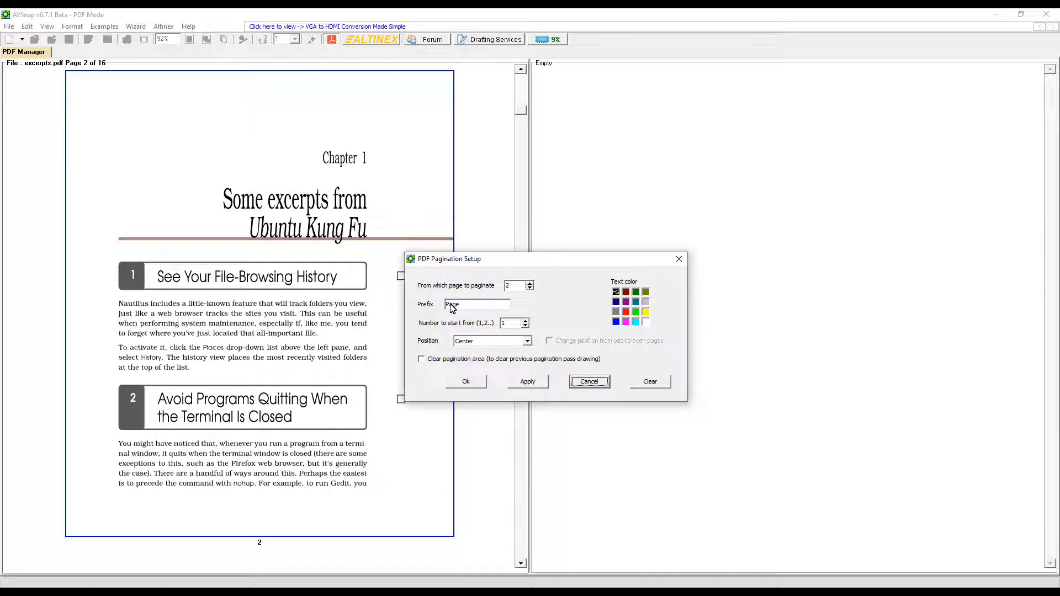
left_click(465, 341)
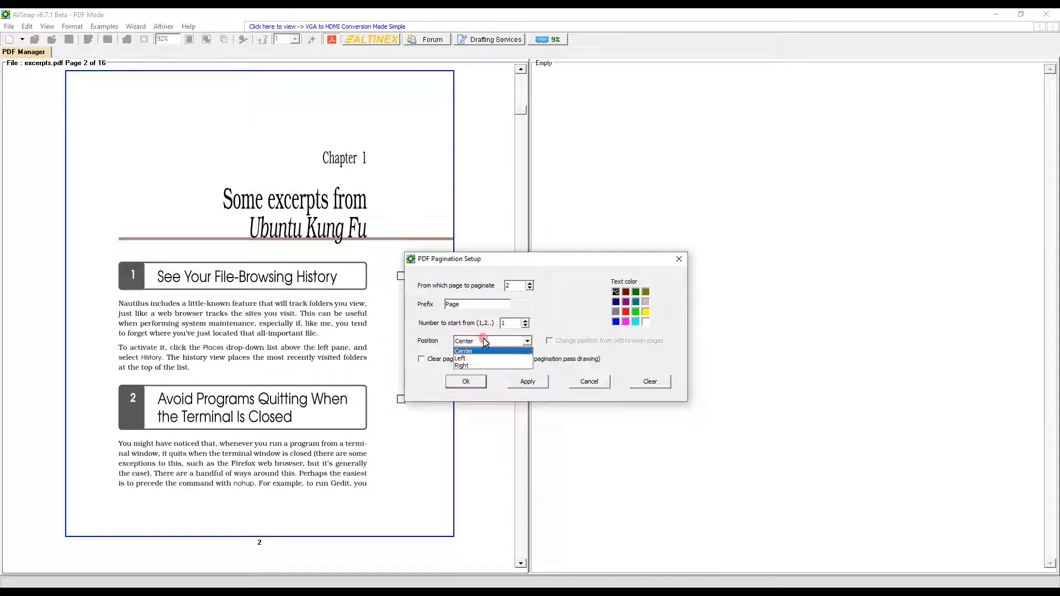
left_click(483, 337)
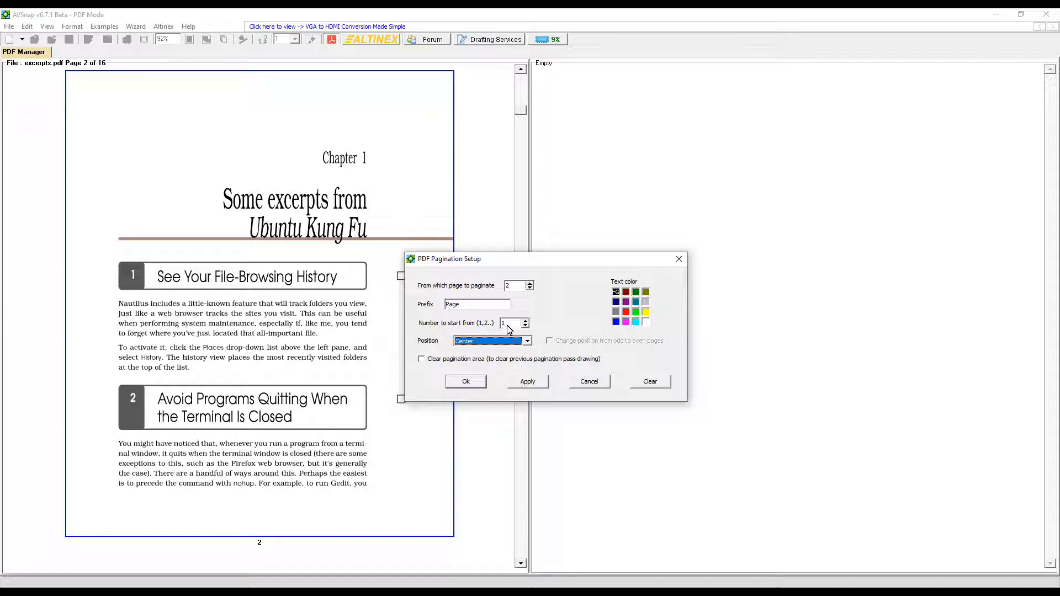
left_click(531, 385)
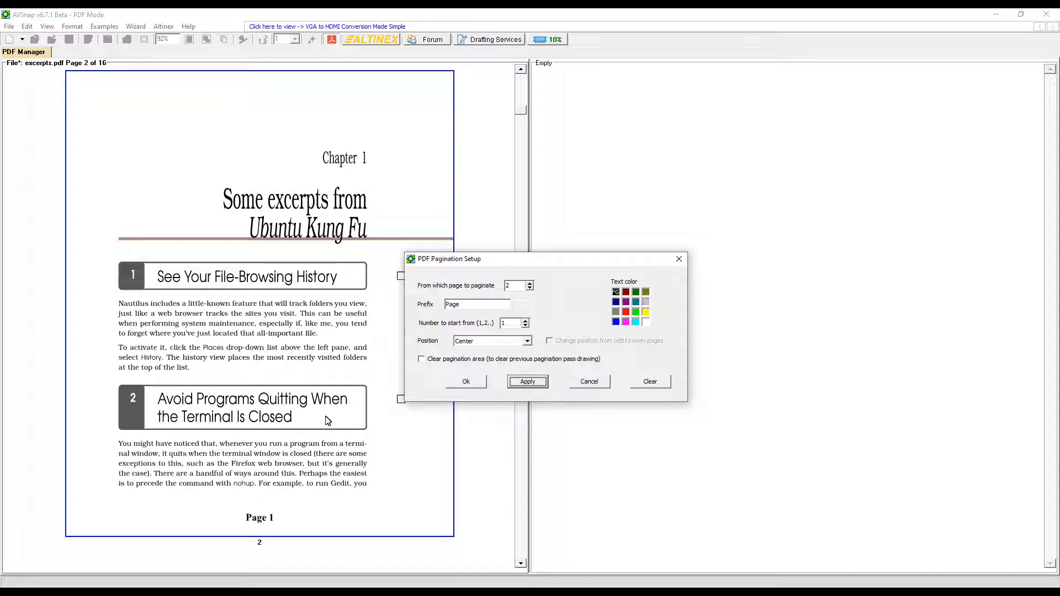
left_click(464, 383)
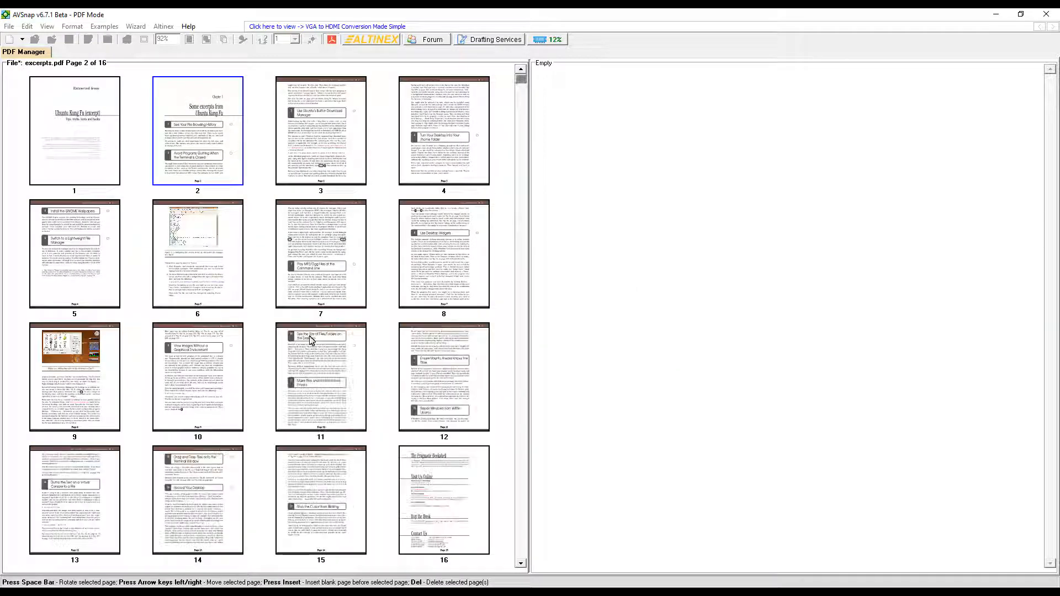
- Enlarge PDF page 8, reapply the pagination with "Clear pagination area" enabled, and clear the pagination
double_click(439, 294)
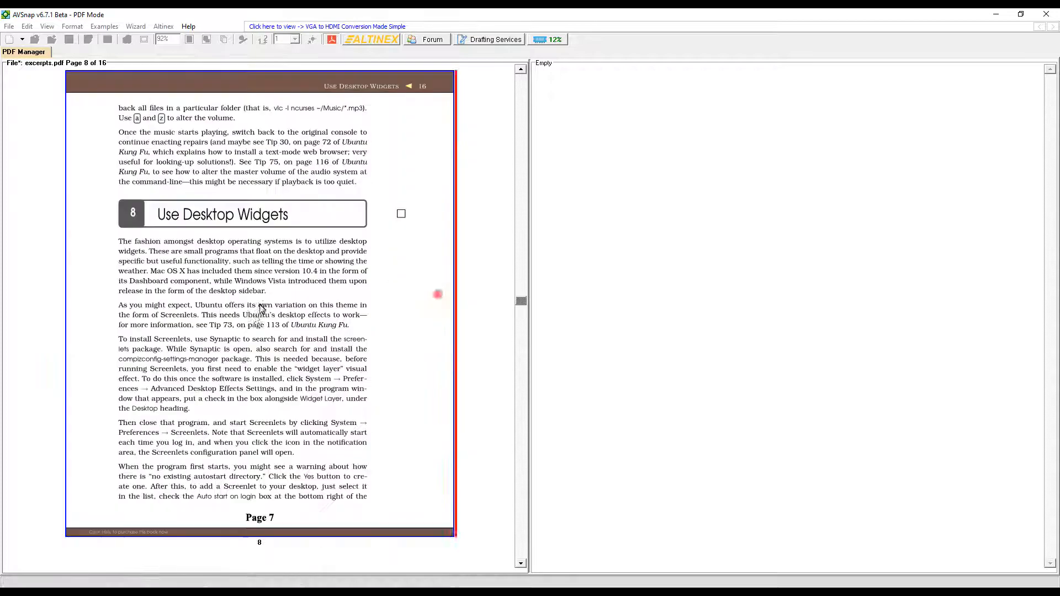
right_click(305, 271)
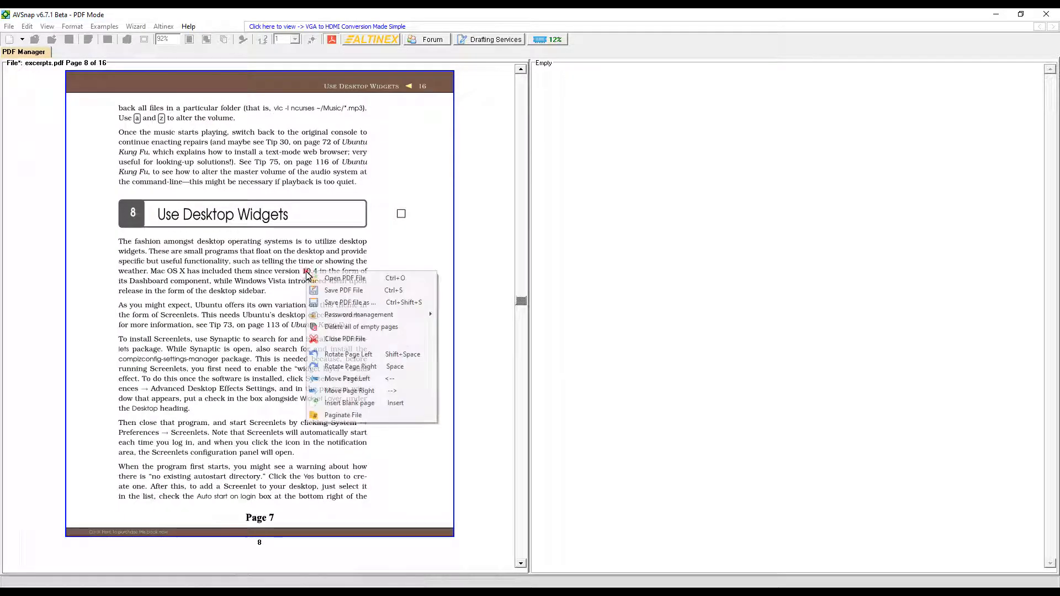
left_click(356, 415)
left_click(421, 359)
left_click(528, 382)
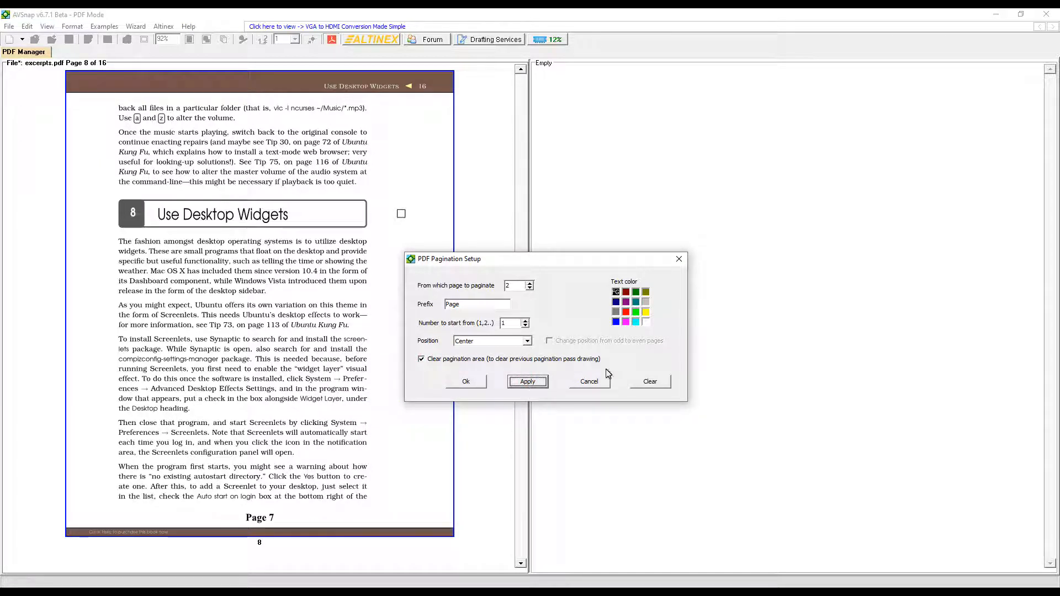
left_click(653, 381)
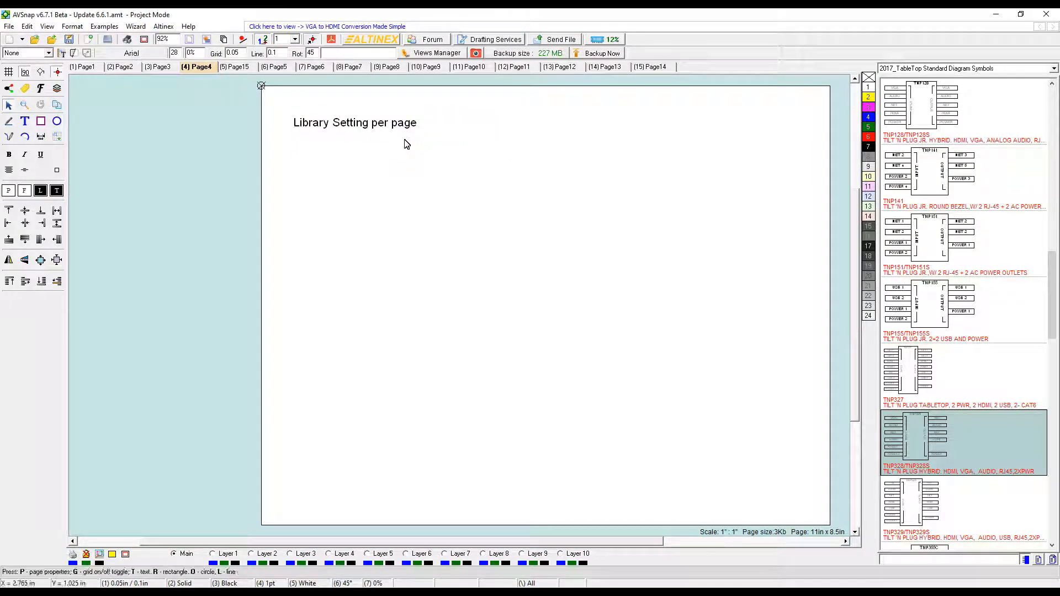
- Place the TNP151, TNP141 and TNP155 symbols from the TableTop library at separate spots on Page4
scroll(406, 144, "right", 3)
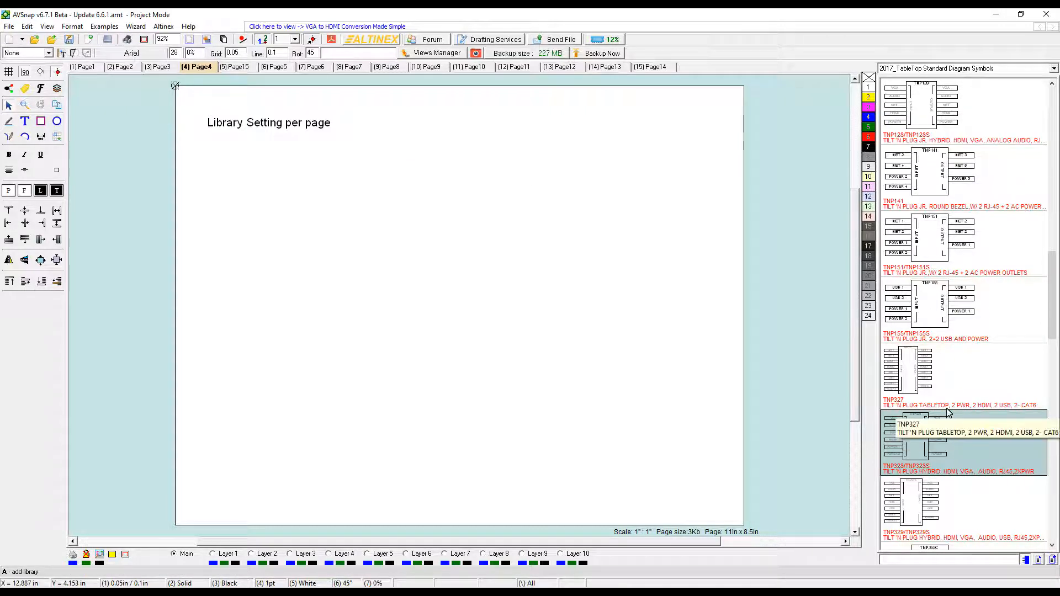
left_click_drag(929, 237, 349, 213)
left_click_drag(914, 176, 542, 240)
left_click_drag(918, 300, 555, 404)
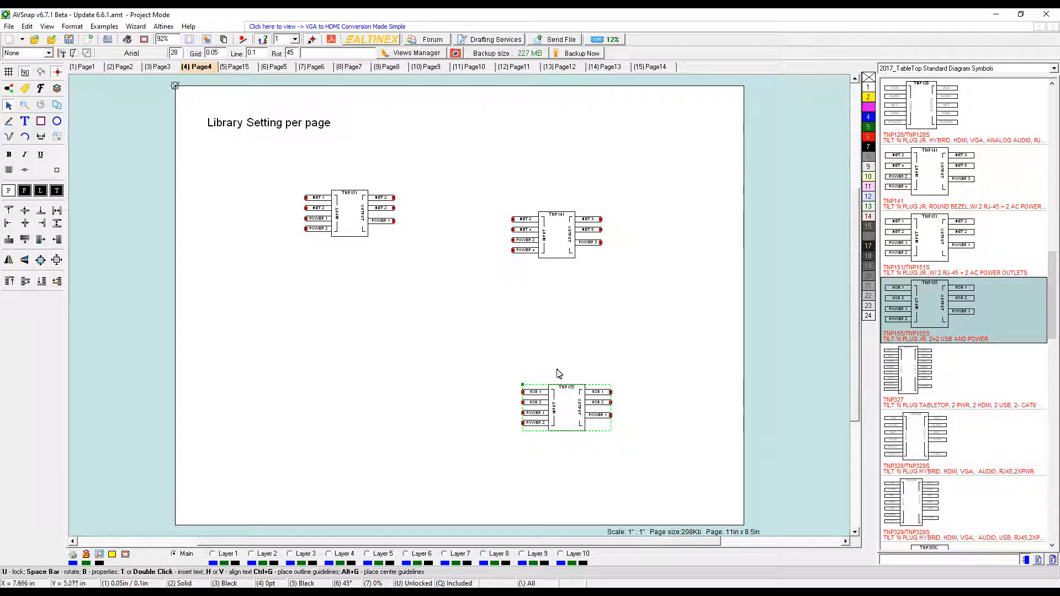
- Open Page15 and place the rear-view MT302-121 MultiTasker outline symbol from its library on the page
left_click(236, 67)
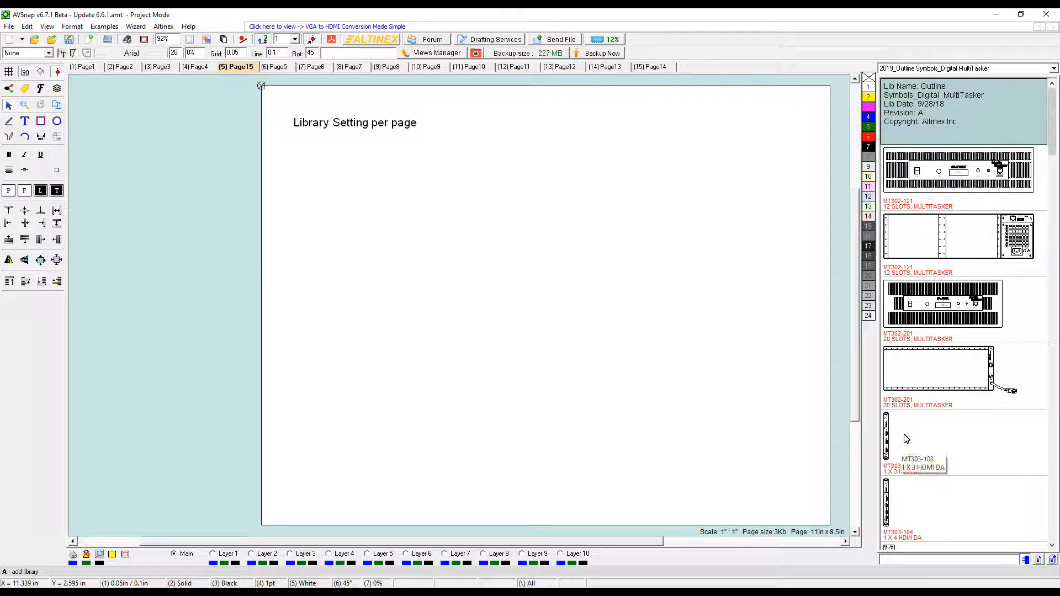
left_click(930, 249)
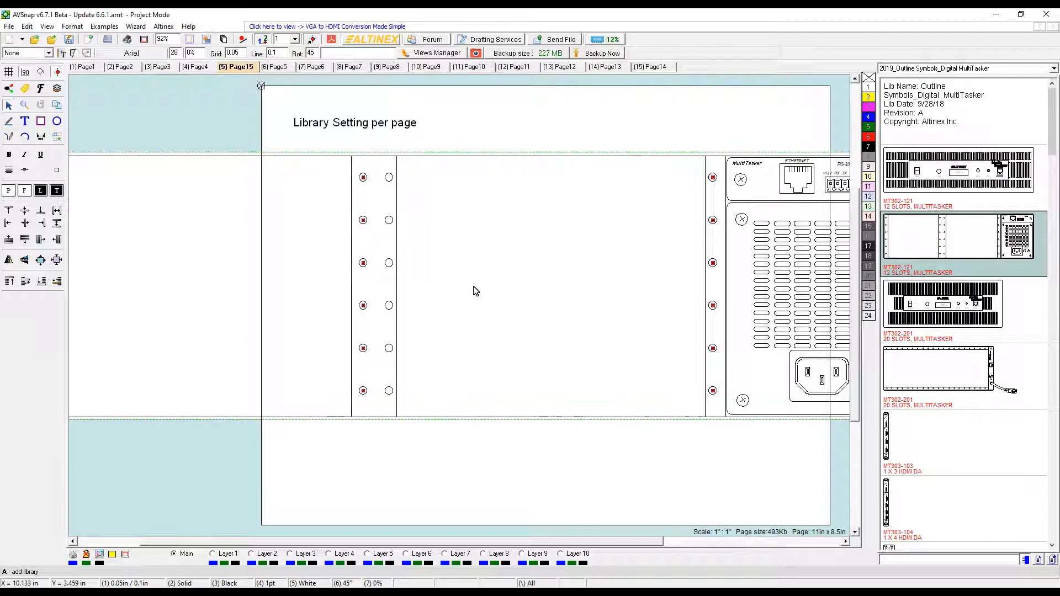
- Place the MT303-103 card symbol on Page15, rotated to horizontal, in the uppermost slot of the MultiTasker enclosure's middle bay
scroll(472, 291, "down", 2)
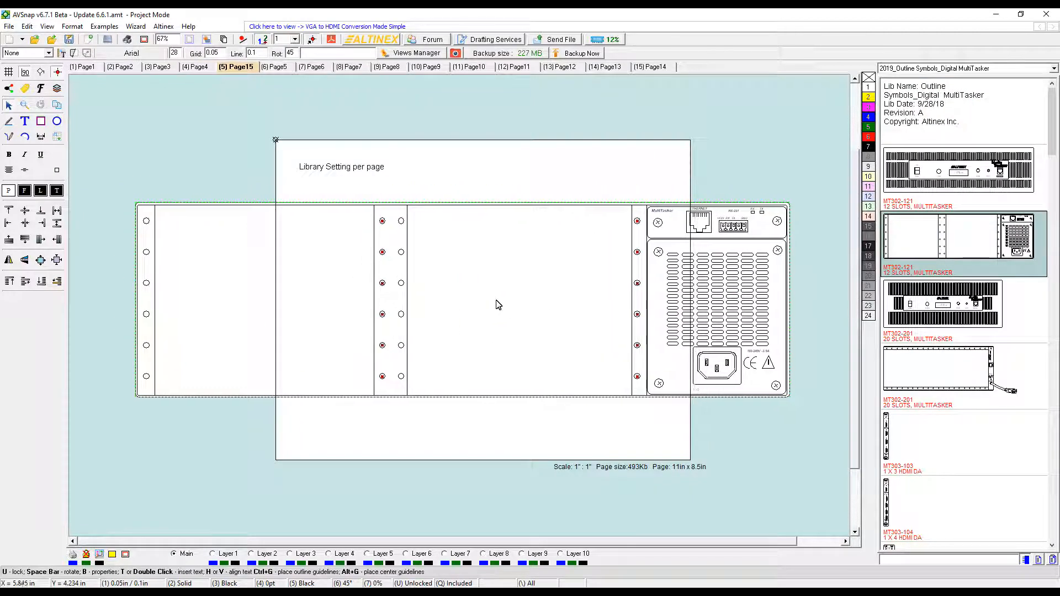
left_click(887, 452)
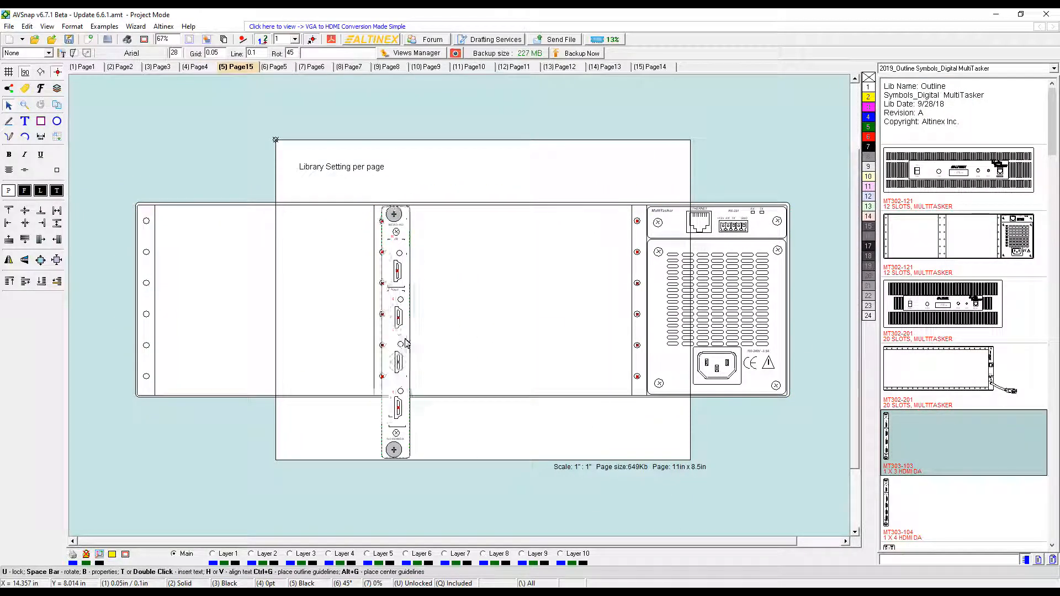
key("space")
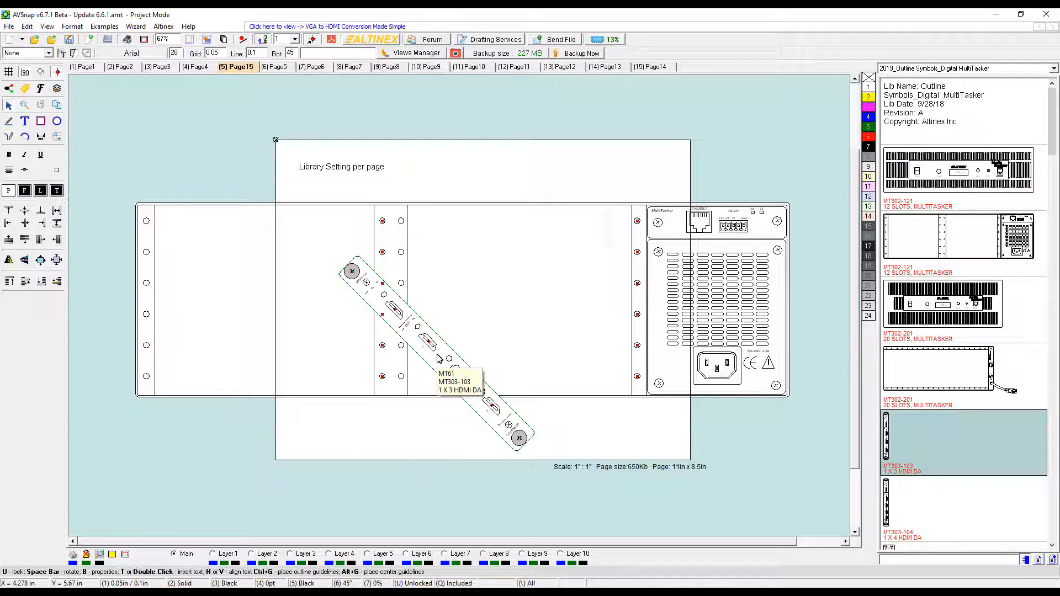
key("space")
left_click(458, 221)
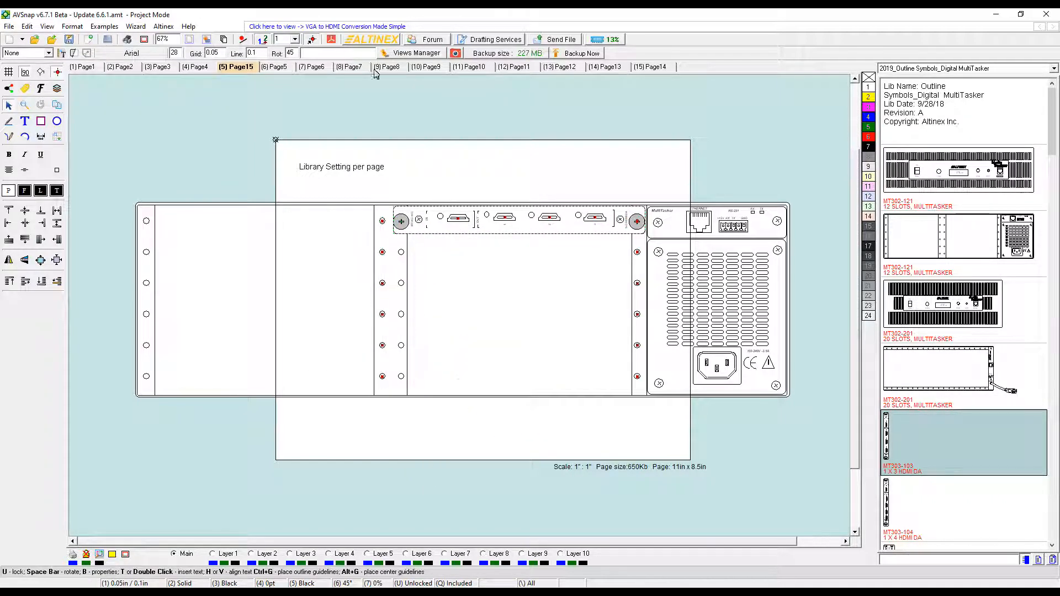
- Switch to Page4 and back to Page15 to compare the library loaded for each page
left_click(199, 67)
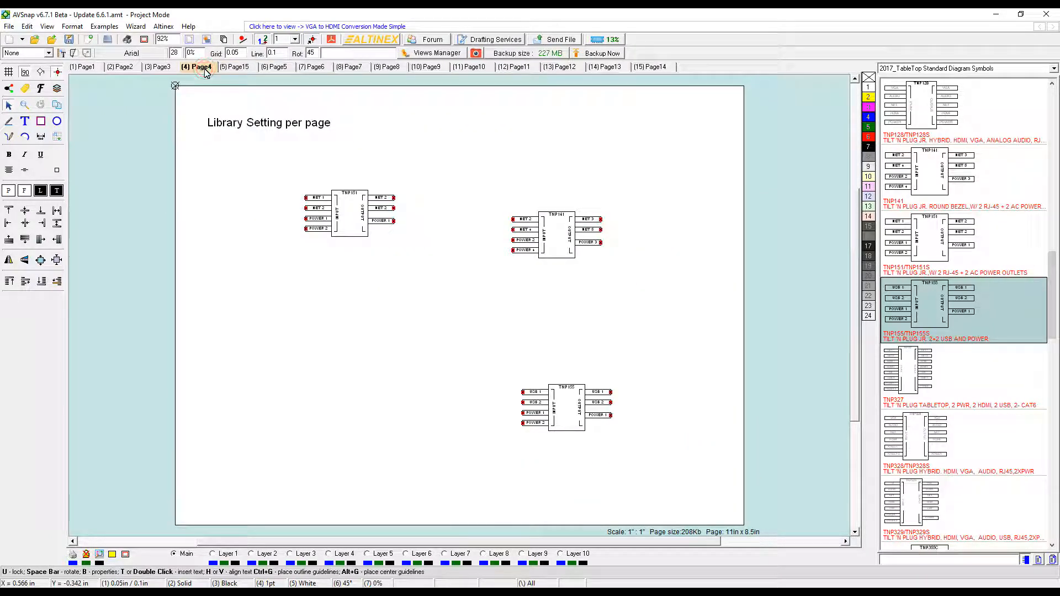
left_click(237, 66)
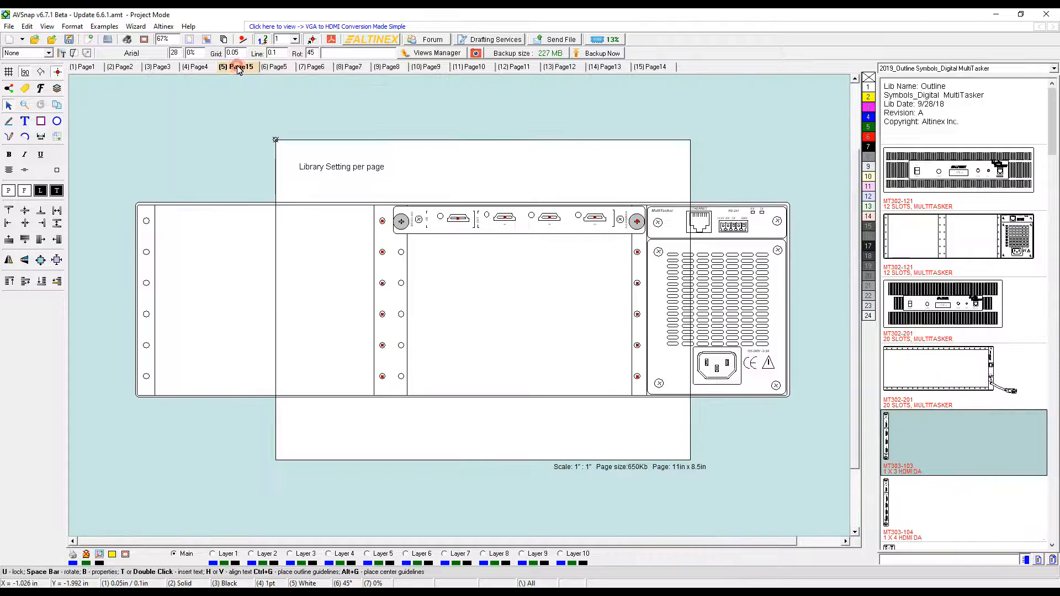
- On Page5, move the TEL 3 connector label onto the VGA 1 output of the PNP517 symbol so their snap points overlap
left_click(275, 67)
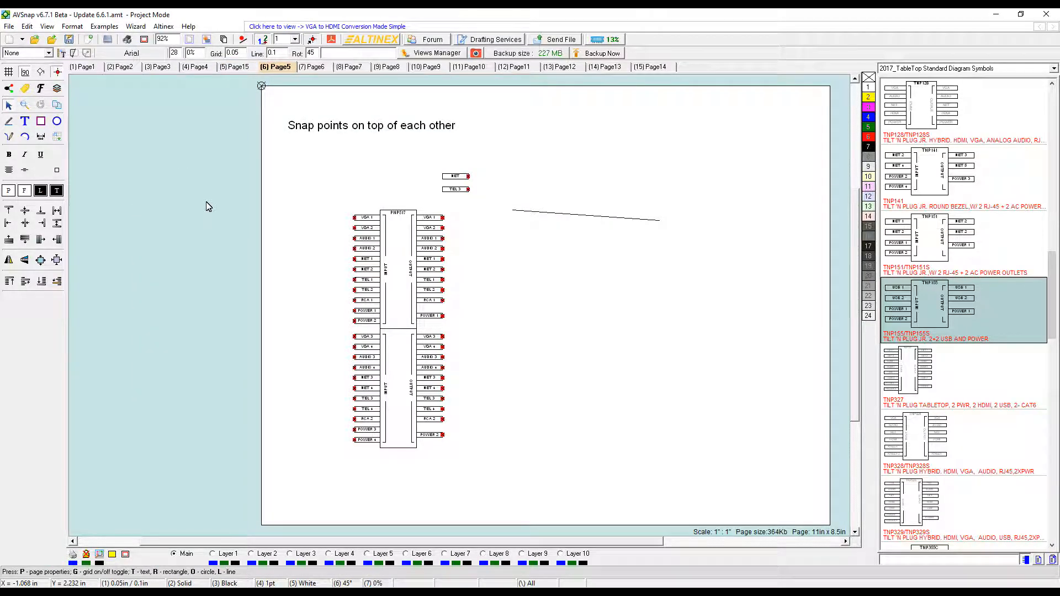
scroll(381, 251, "up", 2)
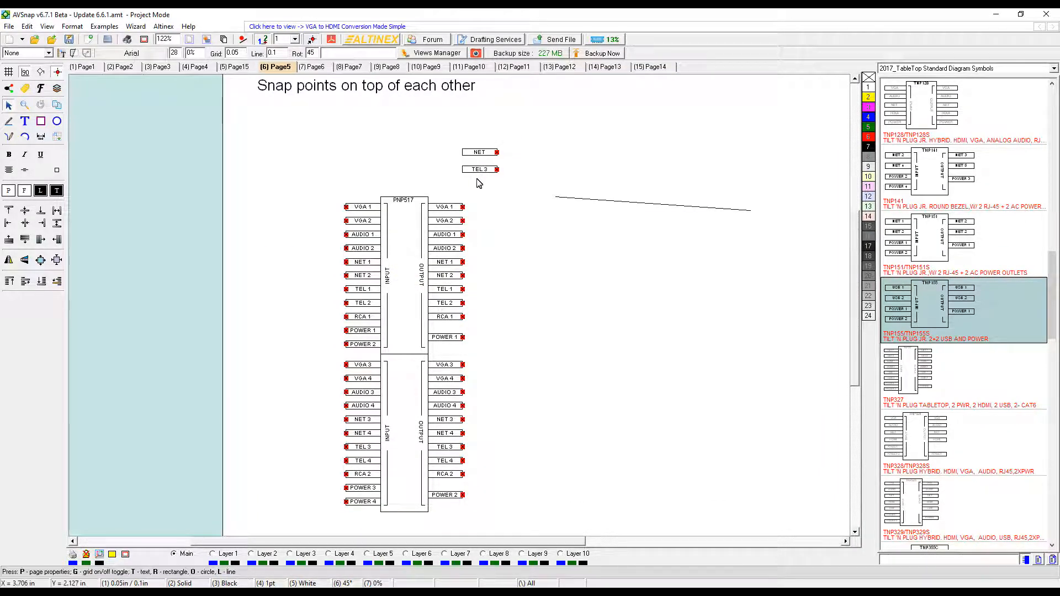
middle_click(397, 273)
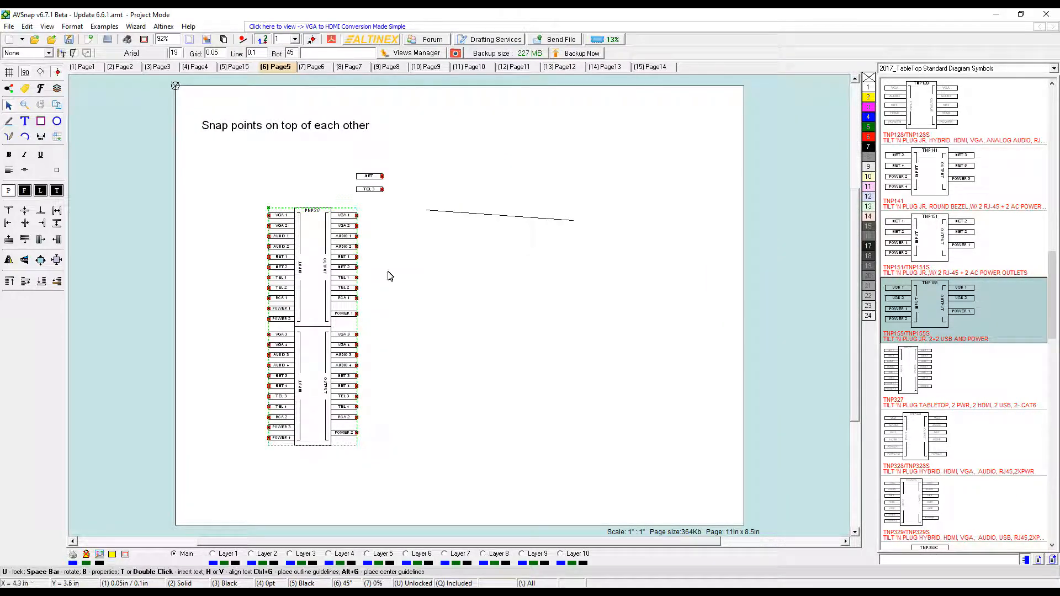
middle_click(317, 287)
left_click_drag(354, 232, 354, 235)
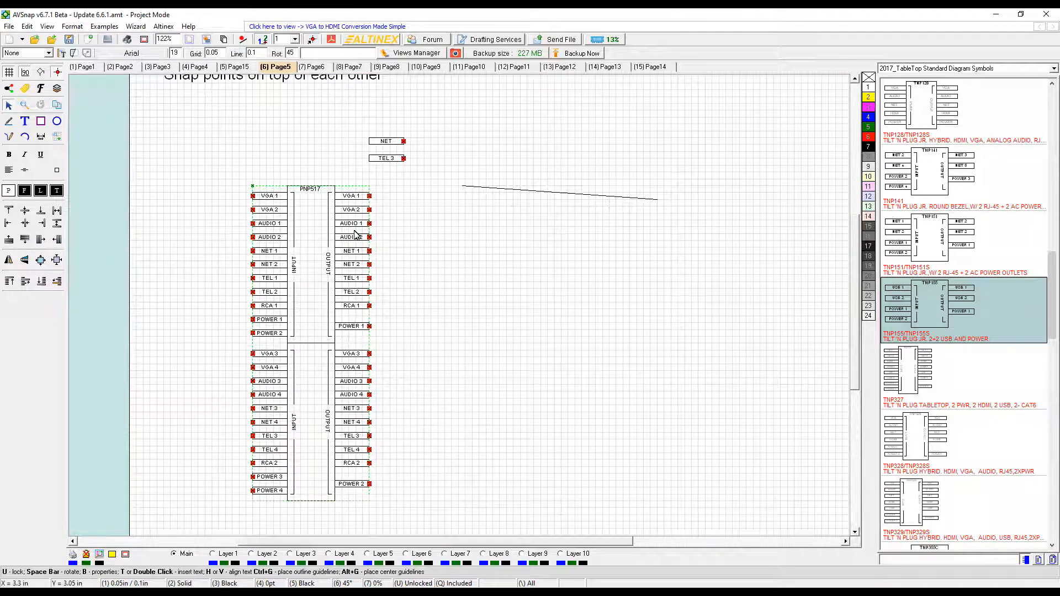
scroll(388, 164, "up", 3)
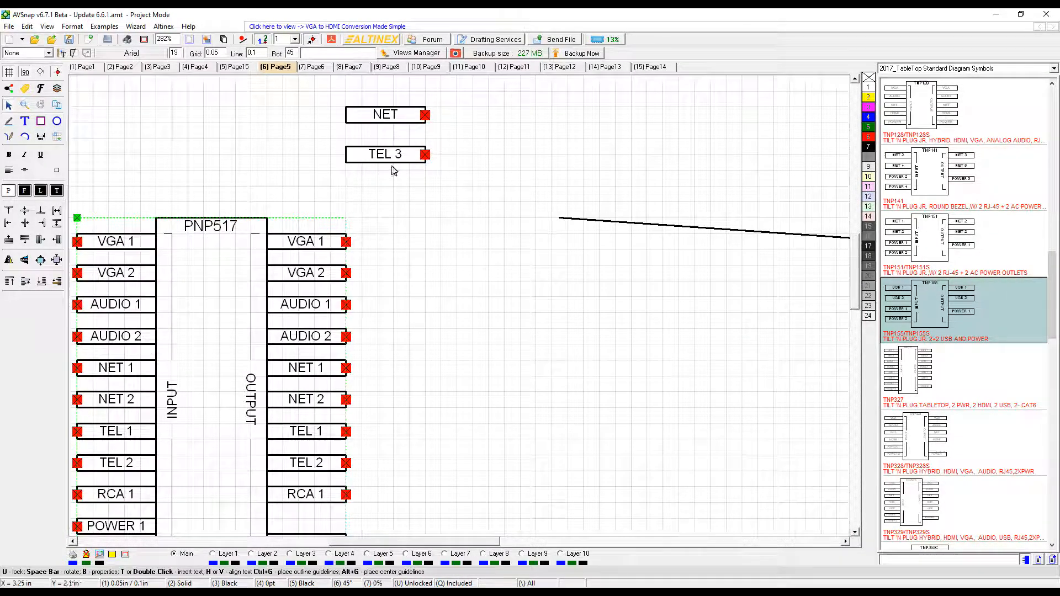
left_click_drag(396, 158, 405, 166)
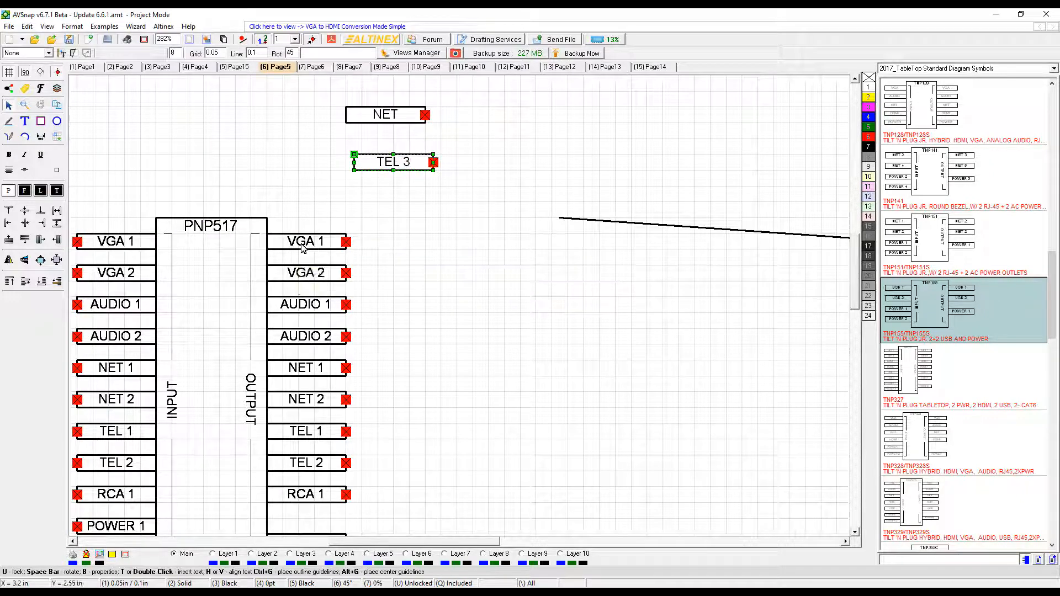
left_click_drag(396, 161, 301, 243)
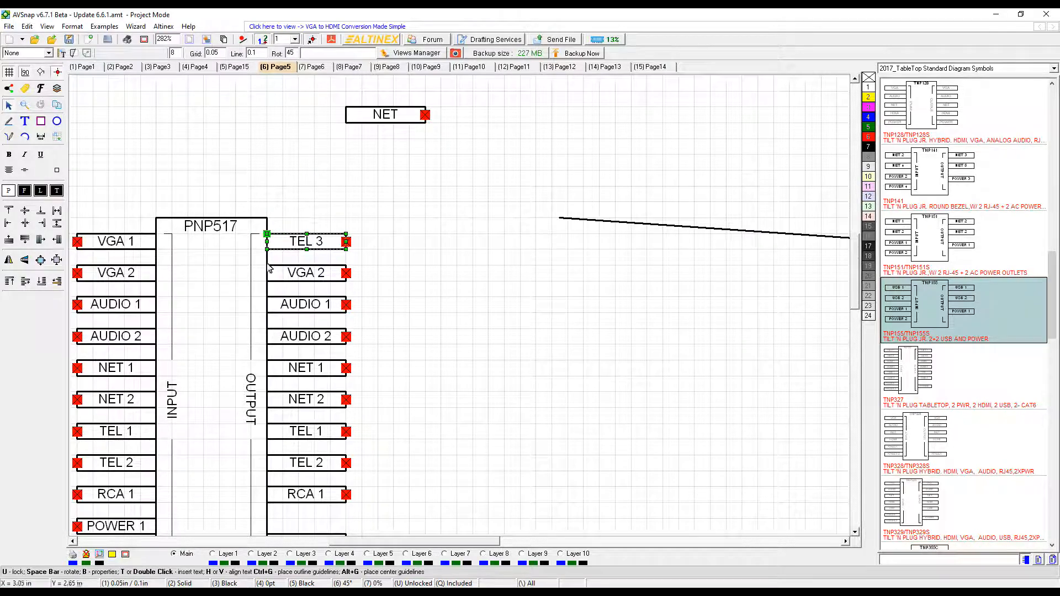
- Move the PNP517 symbol together with TEL 3, and detach and reattach TEL 3 at the VGA 1 output
left_click_drag(267, 286, 307, 271)
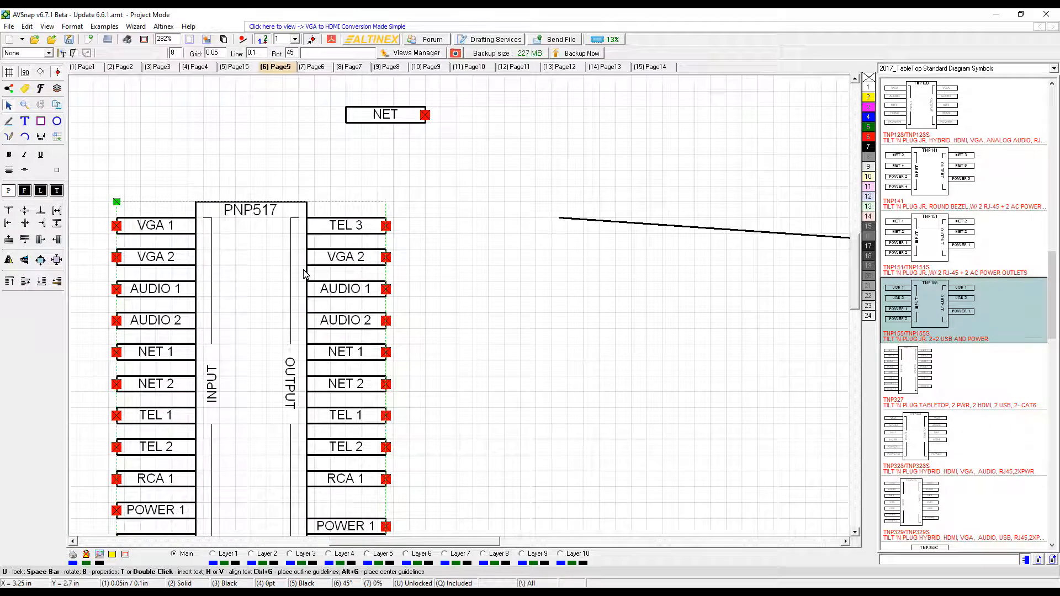
left_click_drag(350, 228, 436, 157)
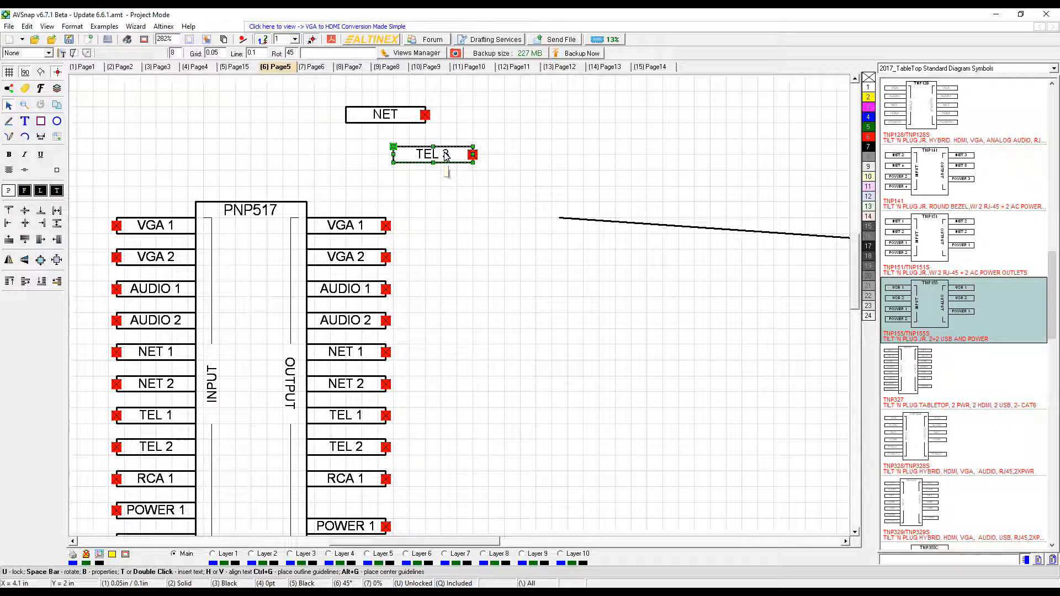
left_click_drag(446, 154, 358, 225)
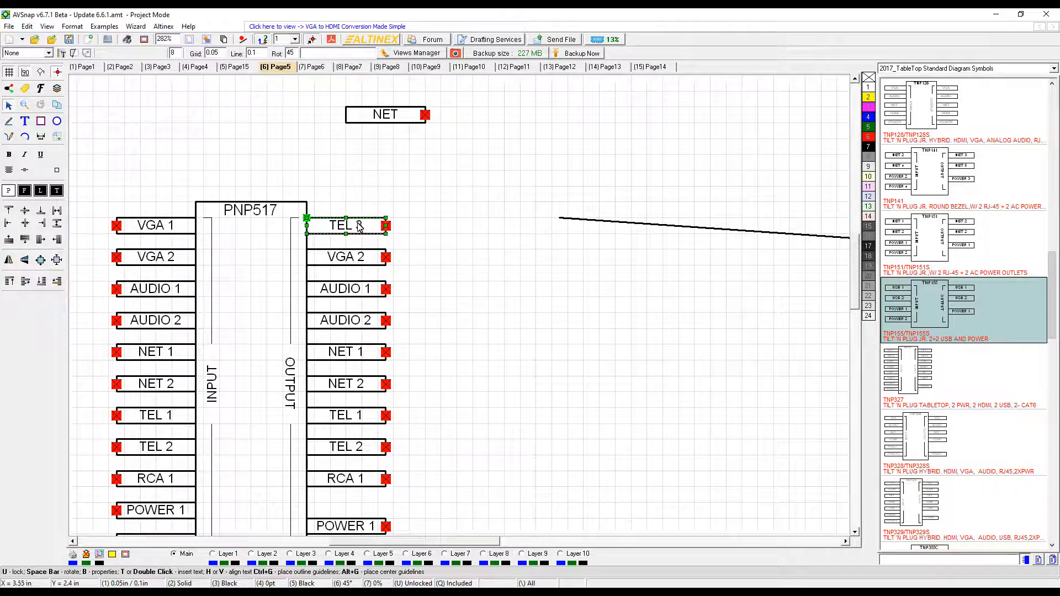
- Attach the loose line's near end to the TEL 3 snap point and move the PNP517 symbol with its connection
left_click(560, 219)
left_click_drag(561, 220, 387, 226)
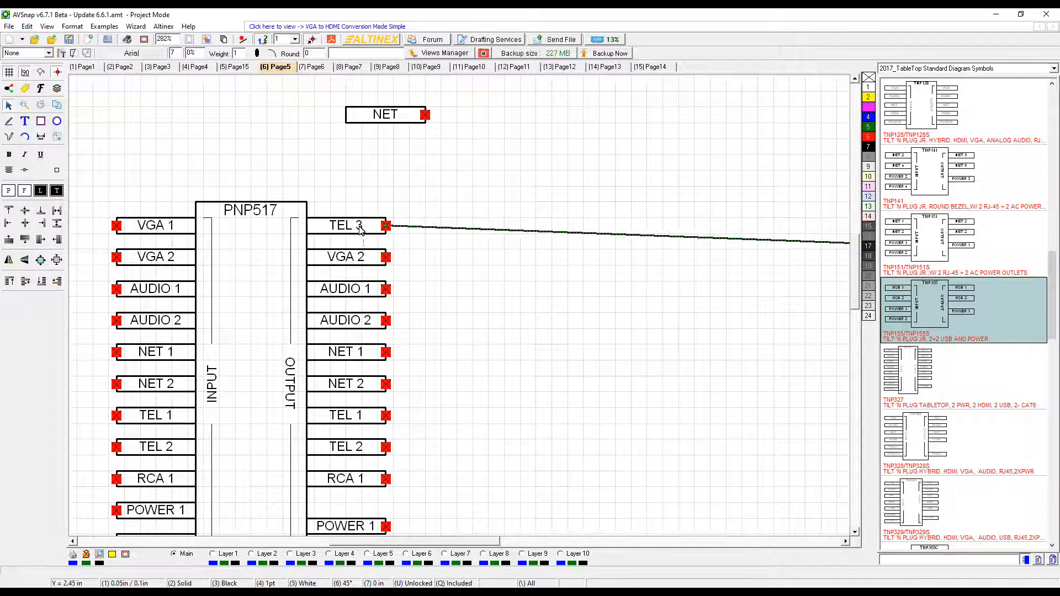
scroll(360, 225, "down", 1)
scroll(363, 227, "down", 2)
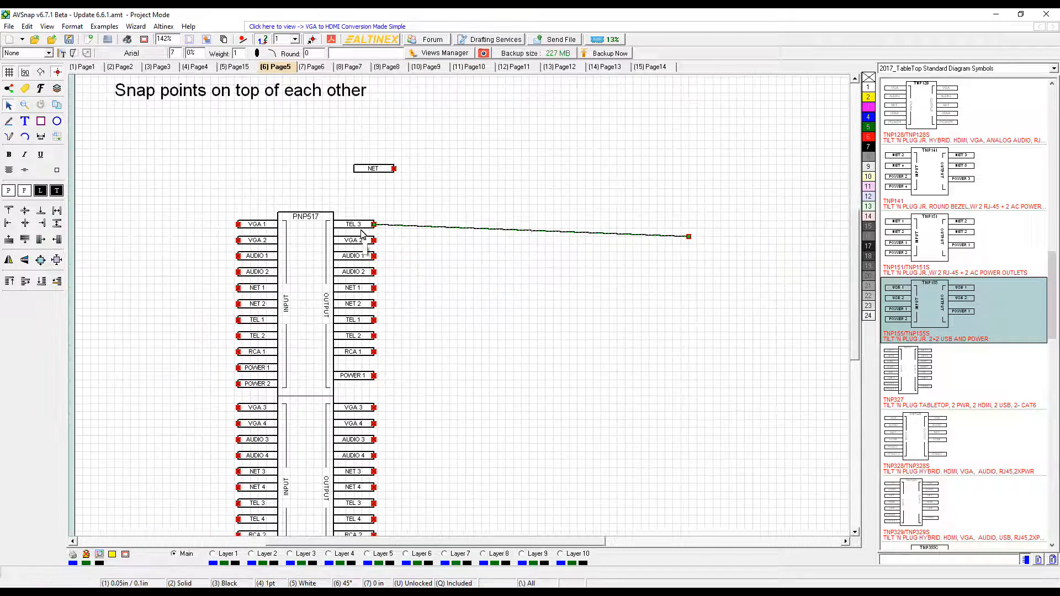
left_click_drag(354, 241, 333, 220)
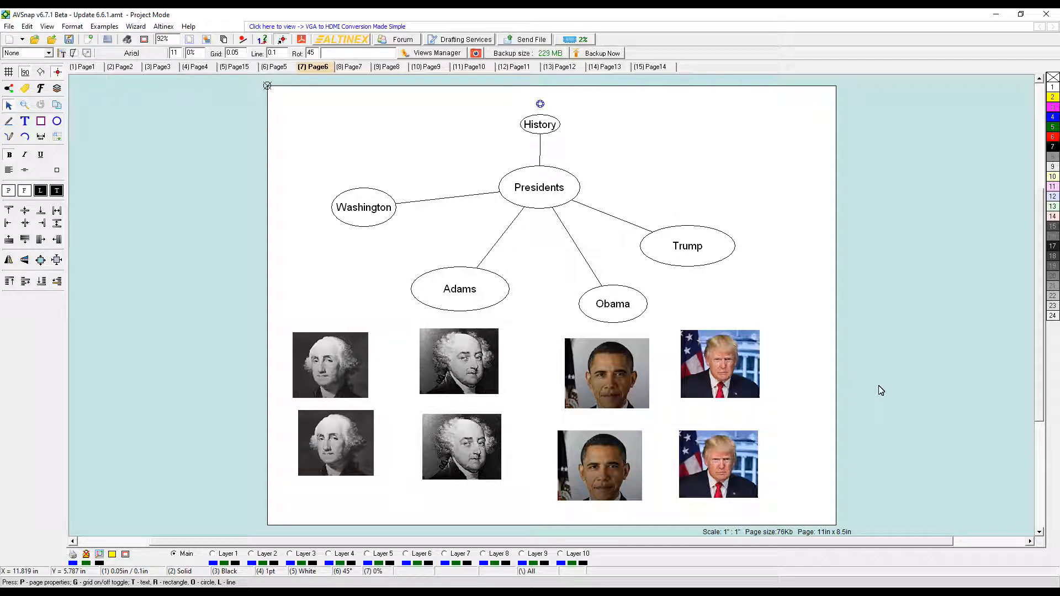
- On Page6, associate the upper Washington picture with the Washington node, placing the picture below it and the node level with Presidents
left_click(541, 125)
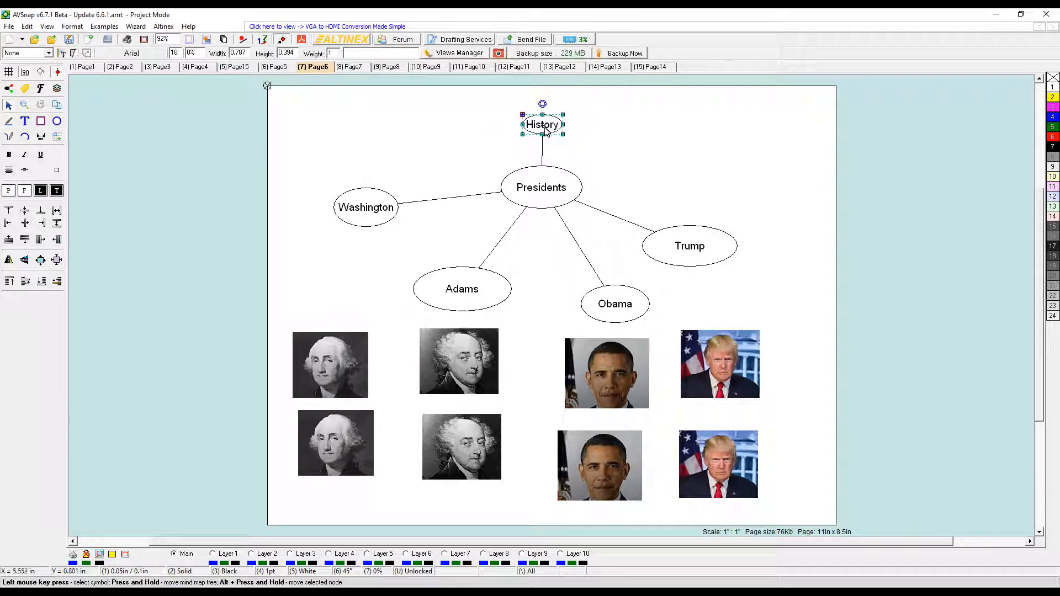
left_click_drag(309, 363, 380, 247)
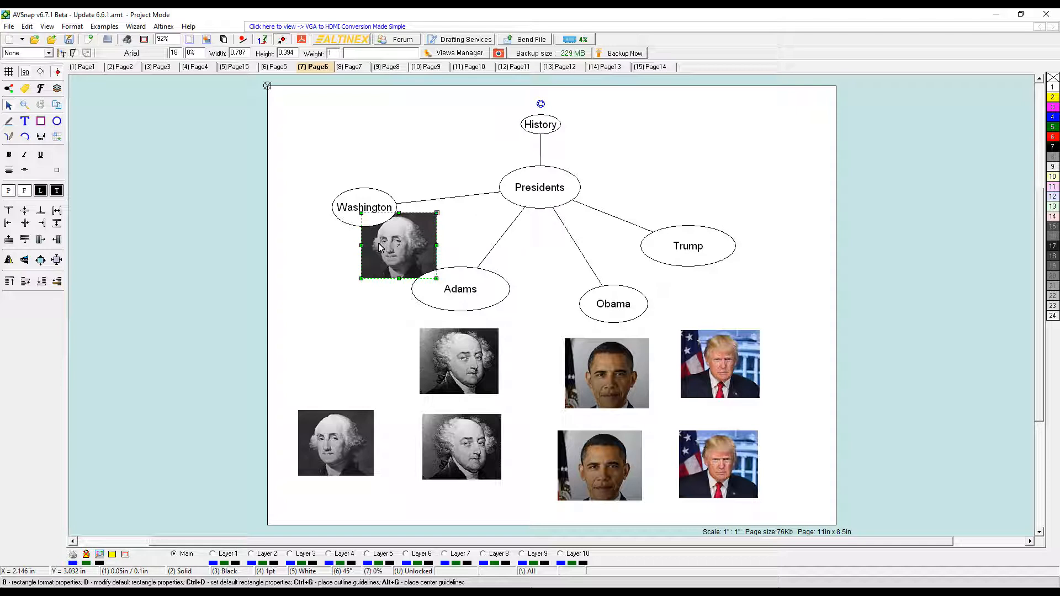
left_click_drag(379, 247, 380, 246)
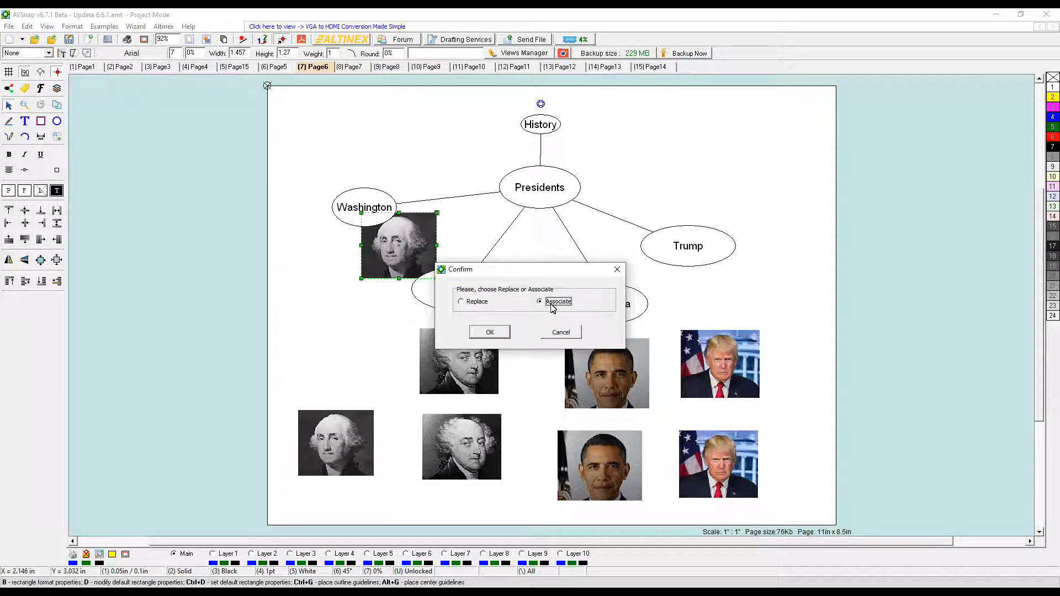
left_click(489, 333)
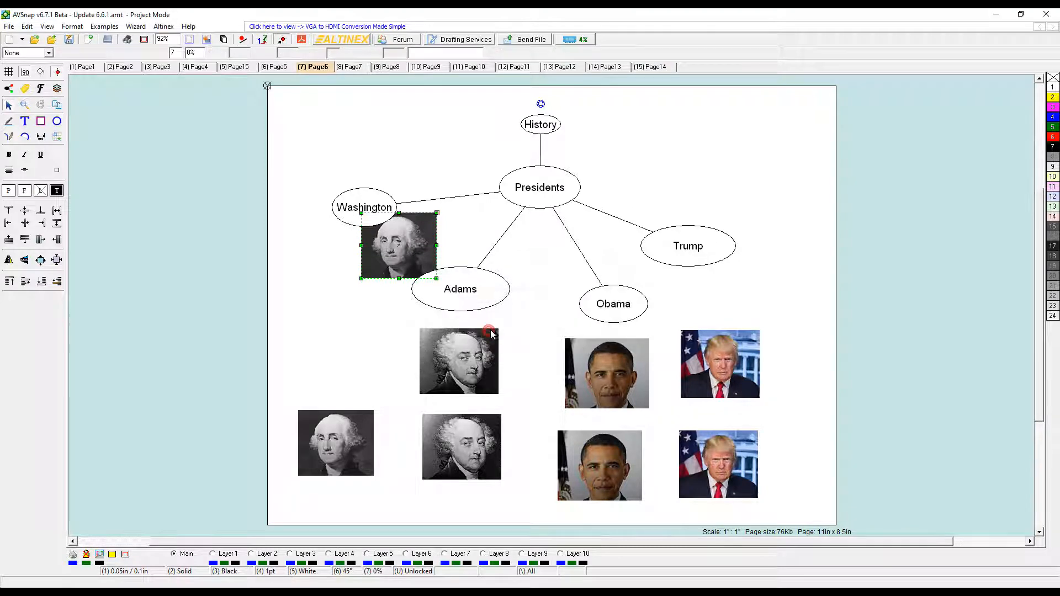
left_click_drag(400, 238, 325, 280)
mouse_move(363, 218)
left_mouse_down()
mouse_move(396, 188)
mouse_move(363, 247)
mouse_move(364, 189)
mouse_move(363, 200)
left_mouse_up()
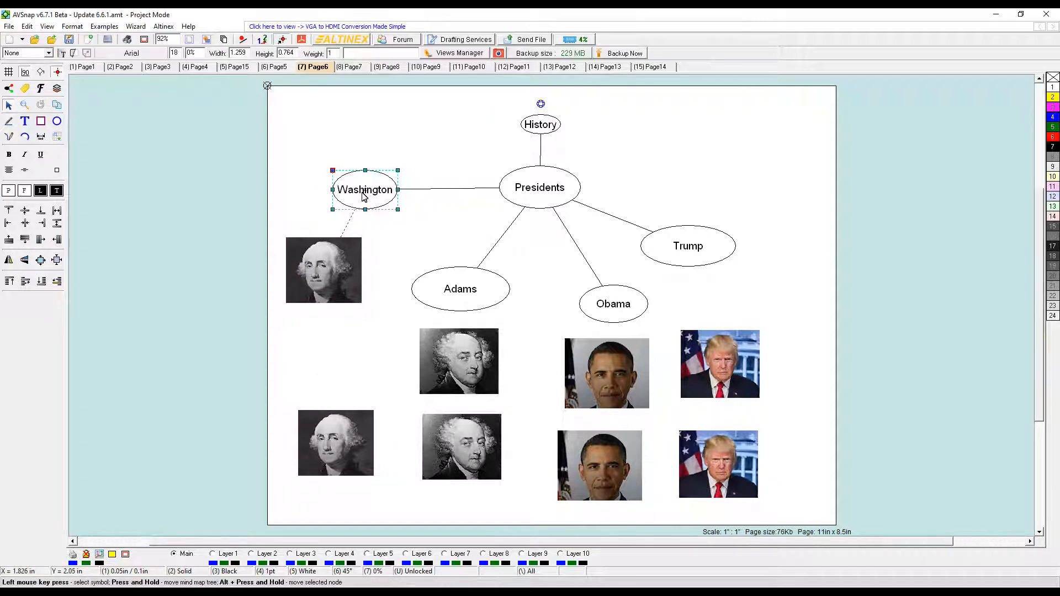
- Replace the Trump node's shape with the upper Trump picture and move the node higher beside Presidents
left_click_drag(721, 369, 719, 282)
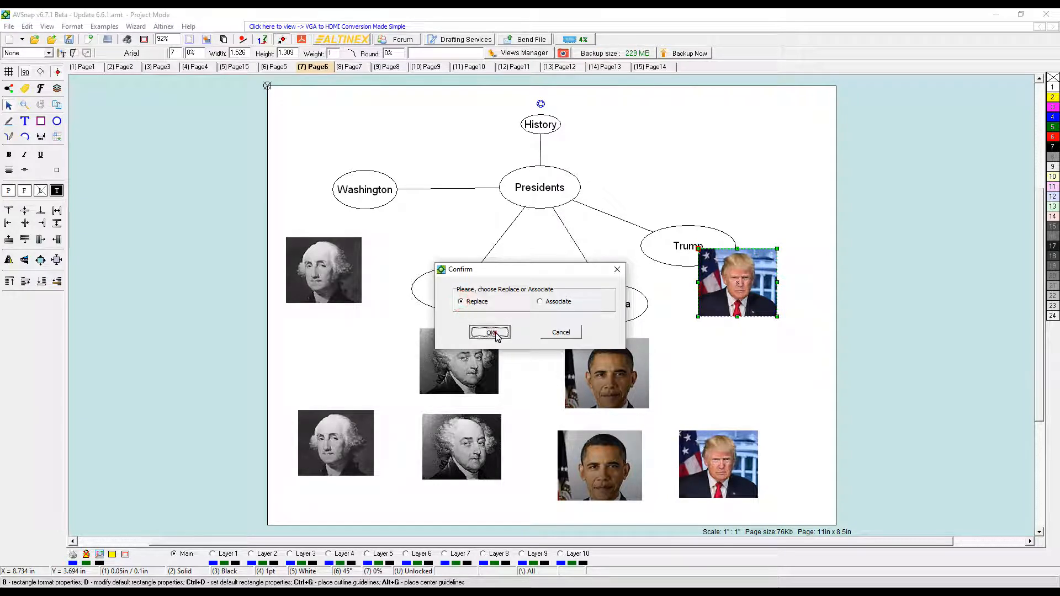
left_click(495, 333)
left_click_drag(692, 257, 710, 221)
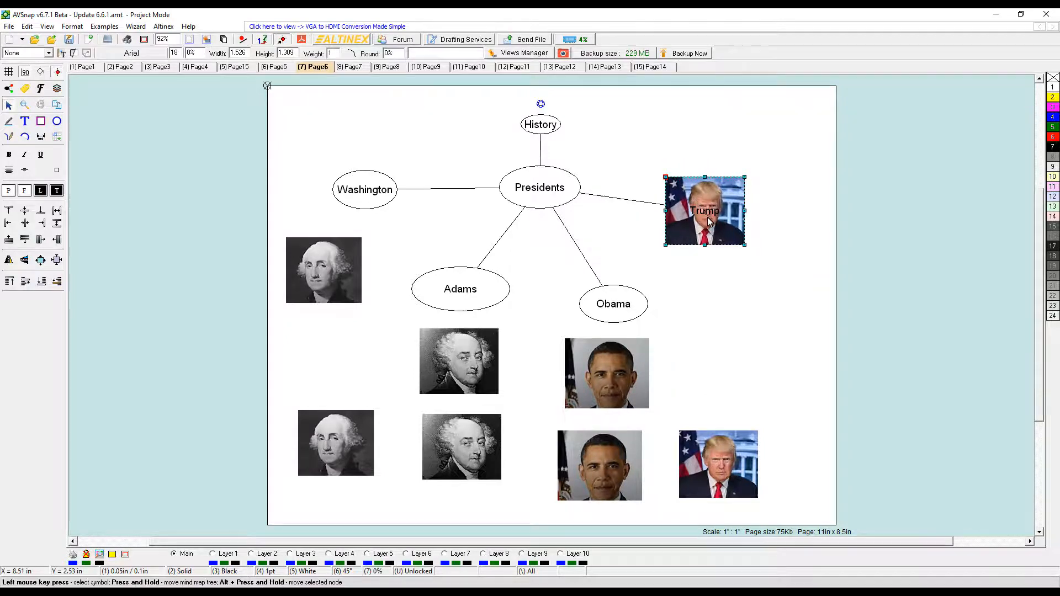
- Add a child node without text to the Trump picture node and position it below the picture
key("Tab")
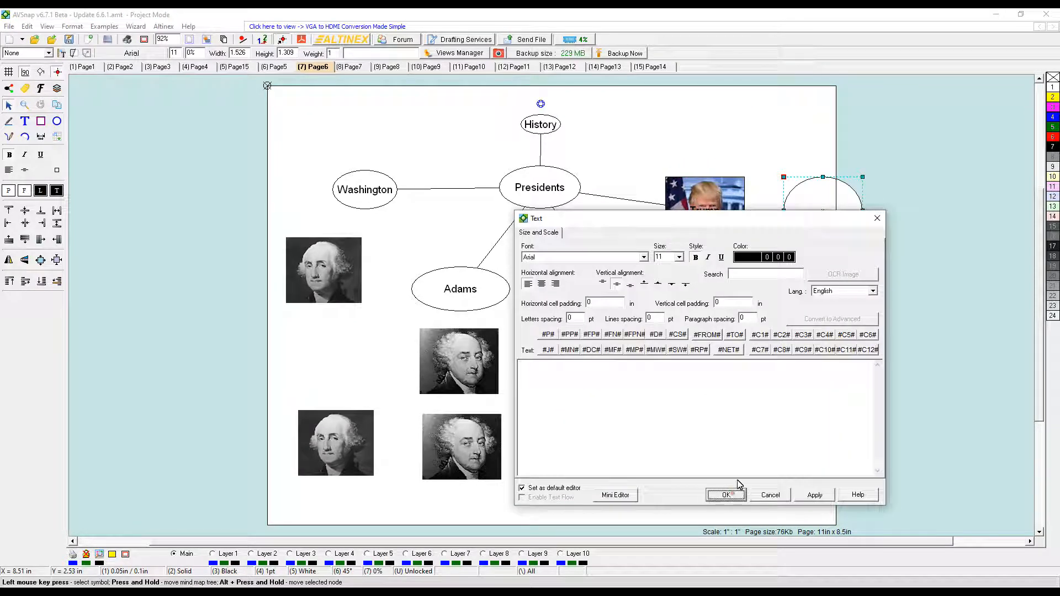
left_click(726, 495)
left_click_drag(799, 208, 727, 318)
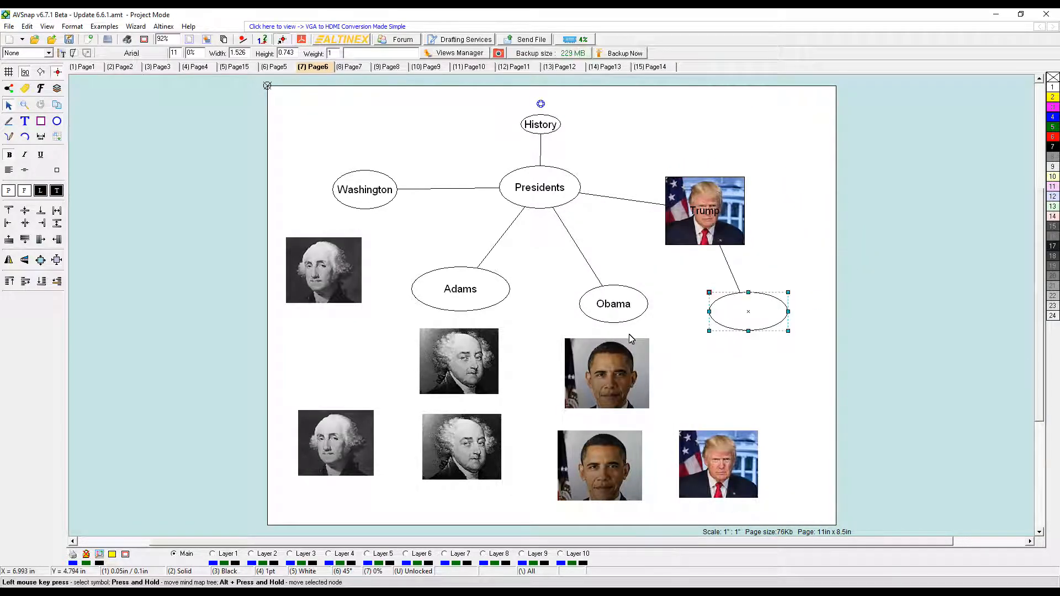
- Open Page7 and enable Auto Configure MindMap in its page setup
left_click(351, 67)
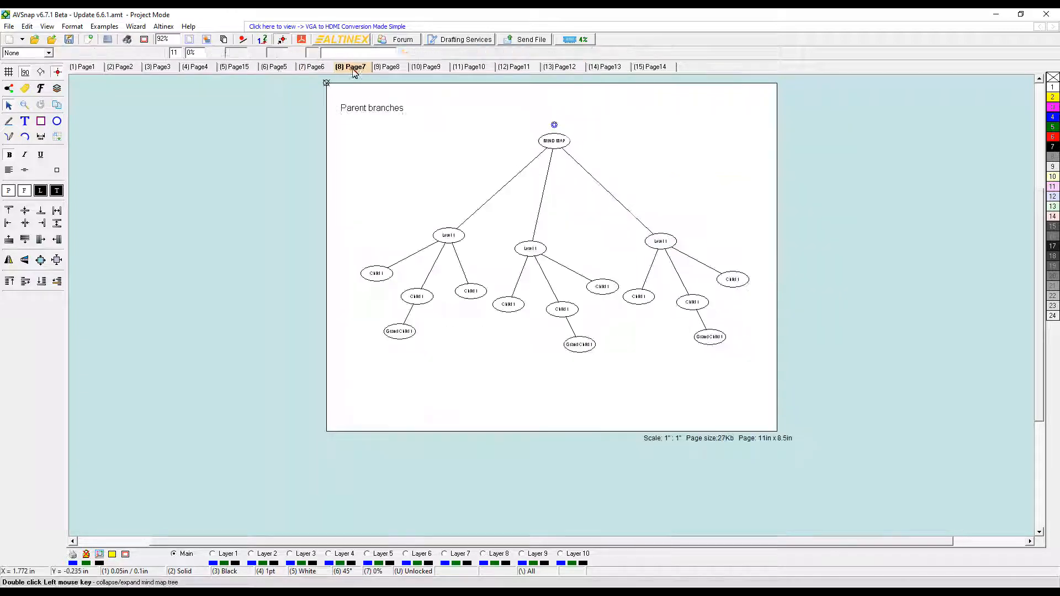
scroll(374, 197, "up", 1)
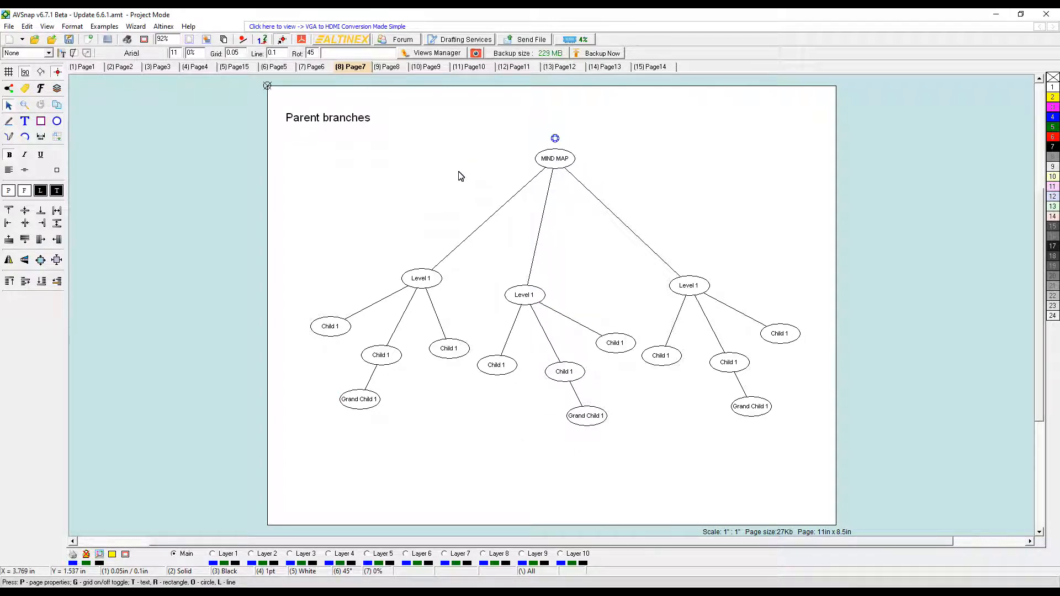
key("p")
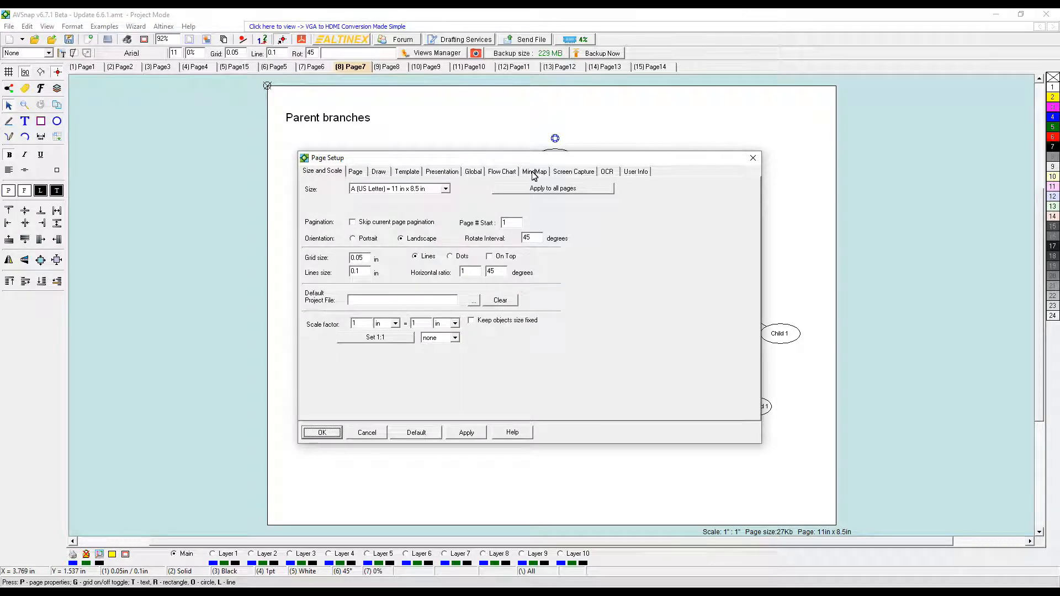
left_click(536, 176)
left_click_drag(517, 159, 738, 159)
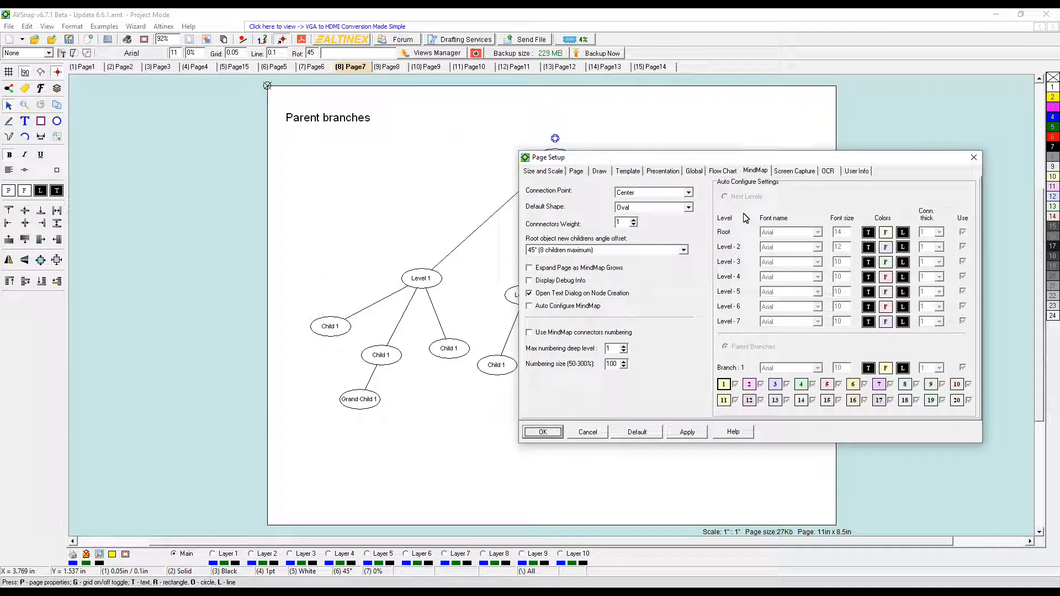
left_click(530, 307)
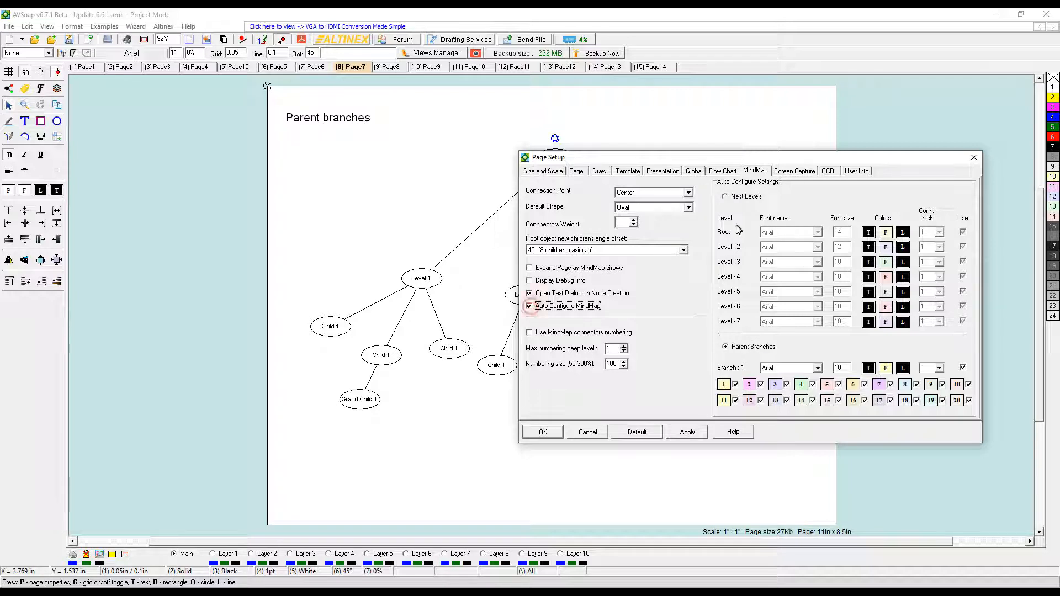
- Set the automatic configuration to Nest Levels and apply it to the Page7 mind map, keeping the setup dialog clear of the map
left_click(725, 197)
left_click_drag(701, 163, 843, 149)
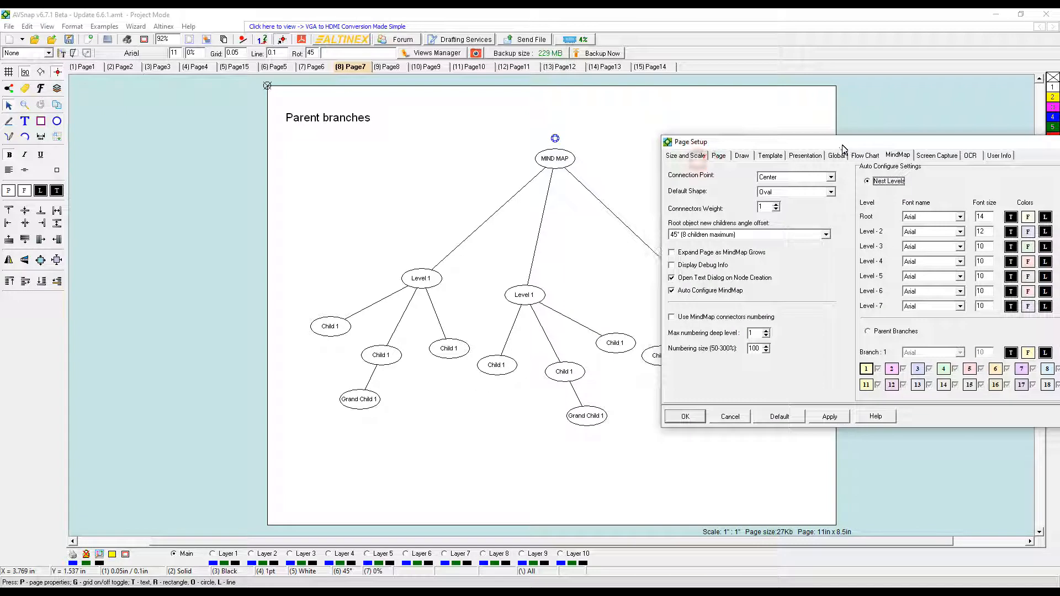
left_click(830, 417)
left_click_drag(732, 148, 854, 178)
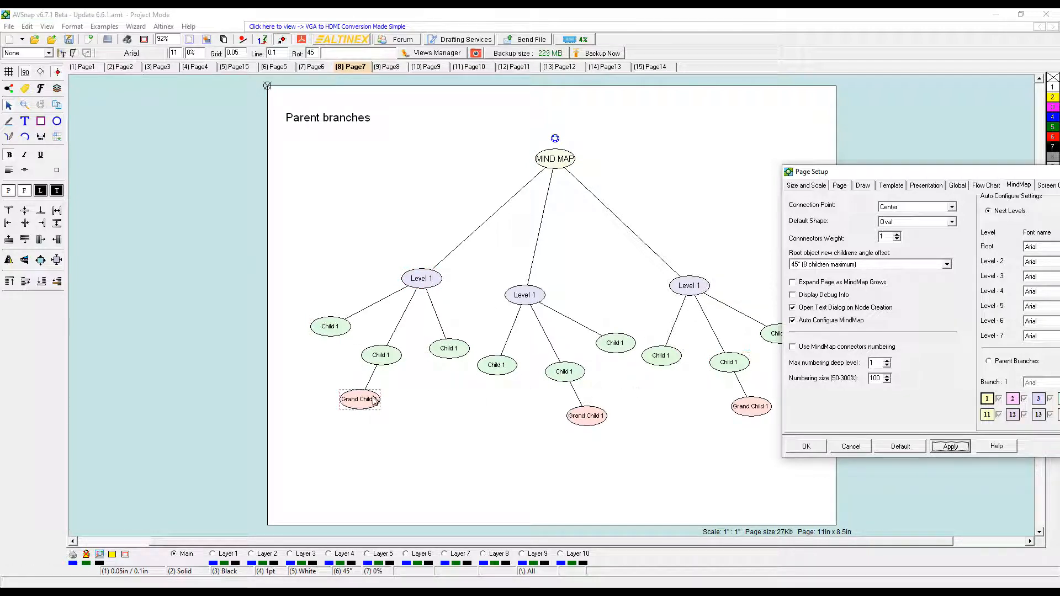
- Switch the mind map's automatic configuration to Parent Branches and apply it to the Page7 map
left_click_drag(866, 174, 699, 148)
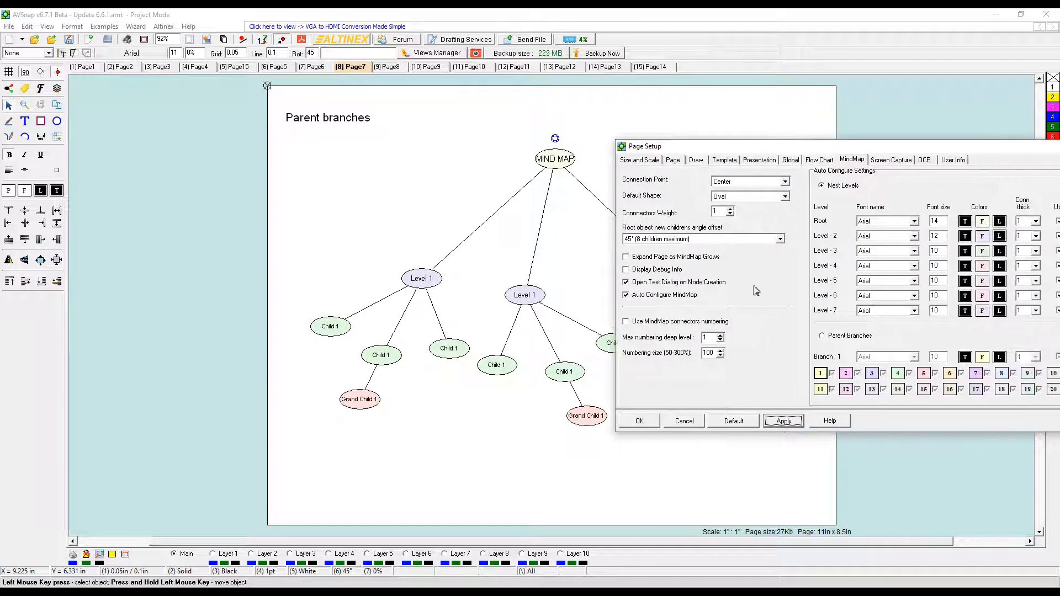
left_click(822, 336)
left_click(791, 423)
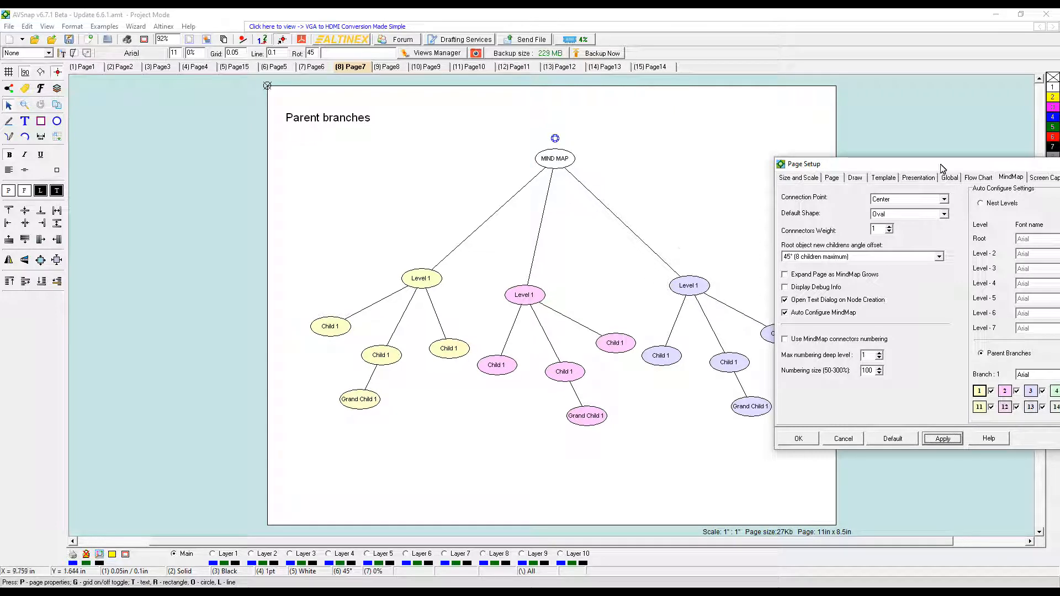
- Set the fill colour of Branch 3 to orange, apply it to the mind map, and accept the page setup
left_click_drag(941, 170, 713, 156)
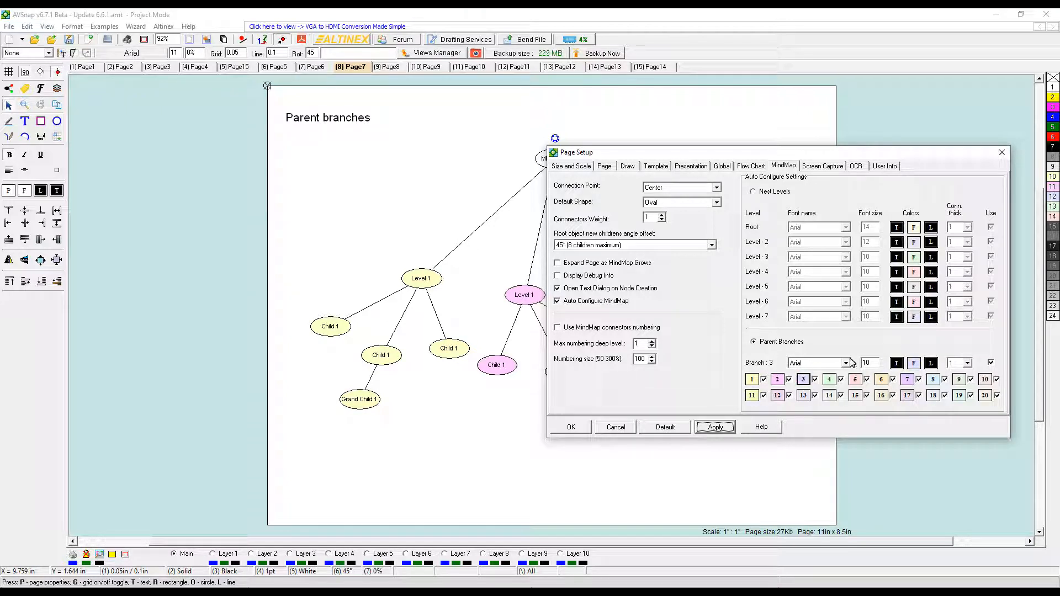
left_click(914, 365)
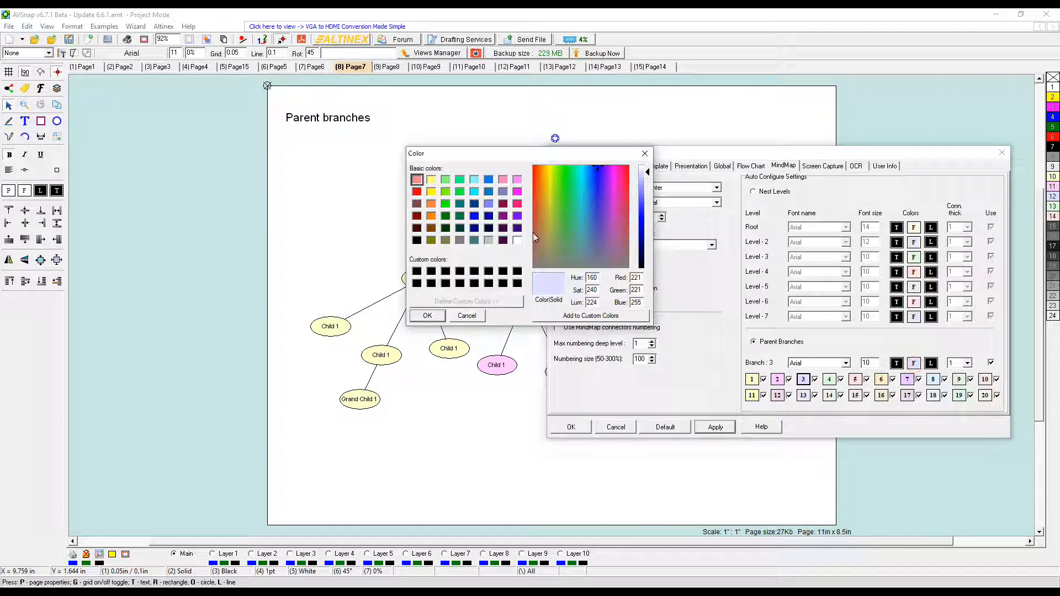
left_click(431, 204)
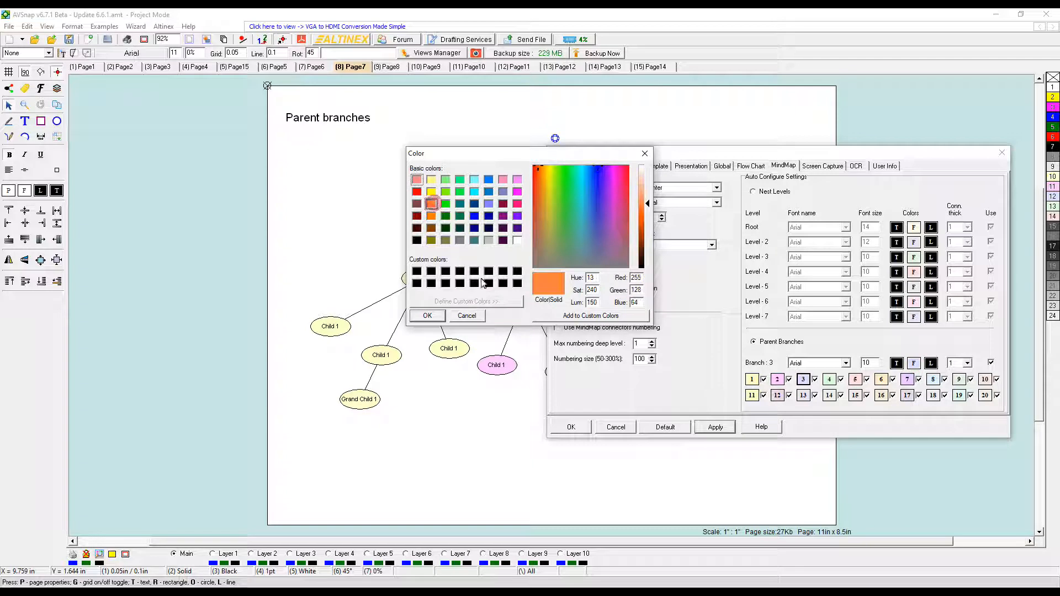
left_click(427, 316)
left_click(709, 428)
left_click_drag(608, 159, 814, 178)
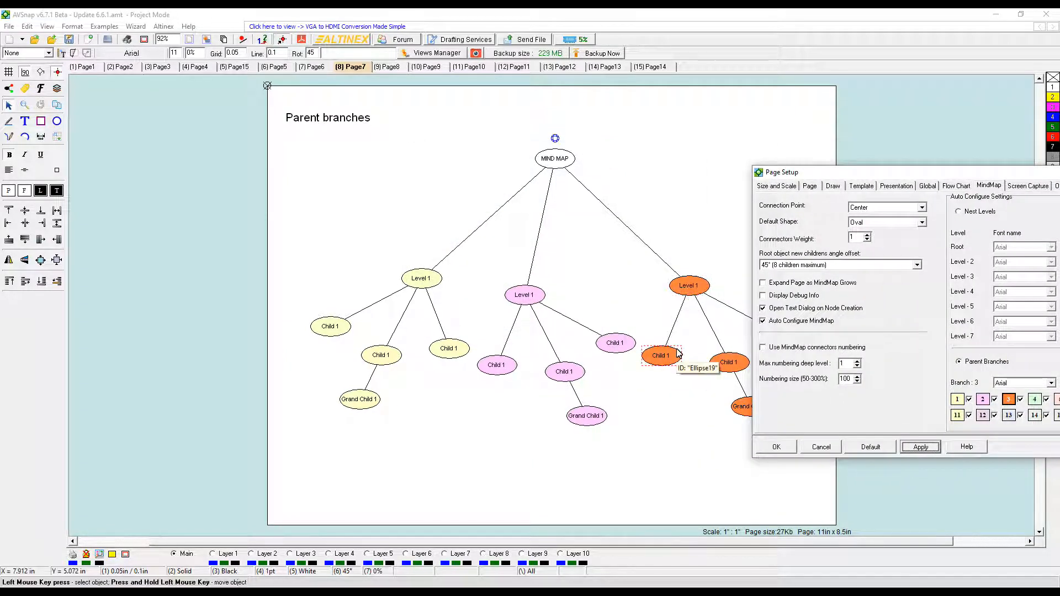
left_click(776, 448)
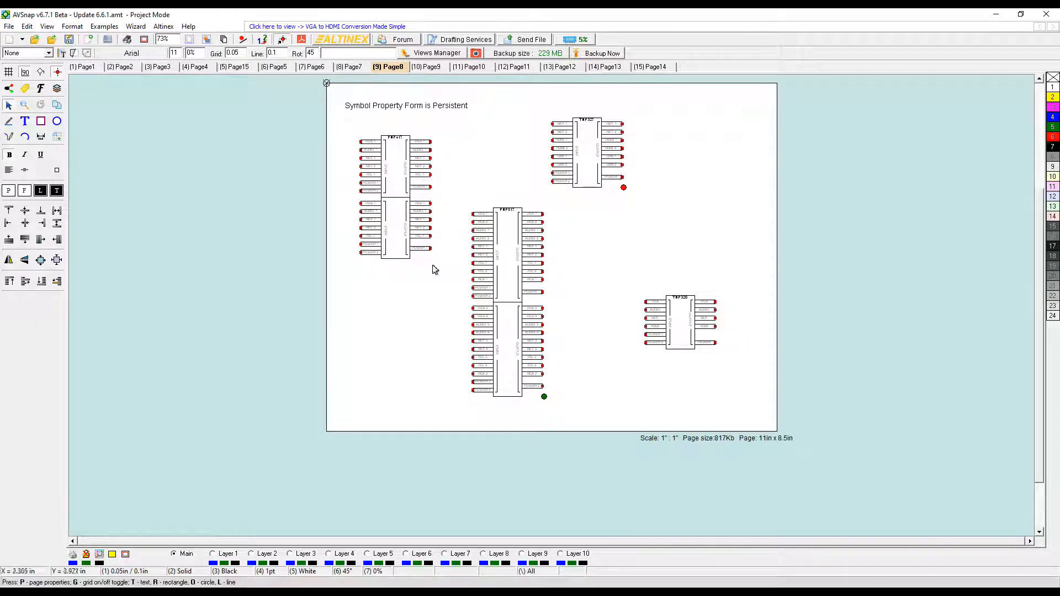
- On Page8, open the properties form of the PNP517 symbol, keep the form clear of the diagram, and deselect the symbol
left_click(521, 270)
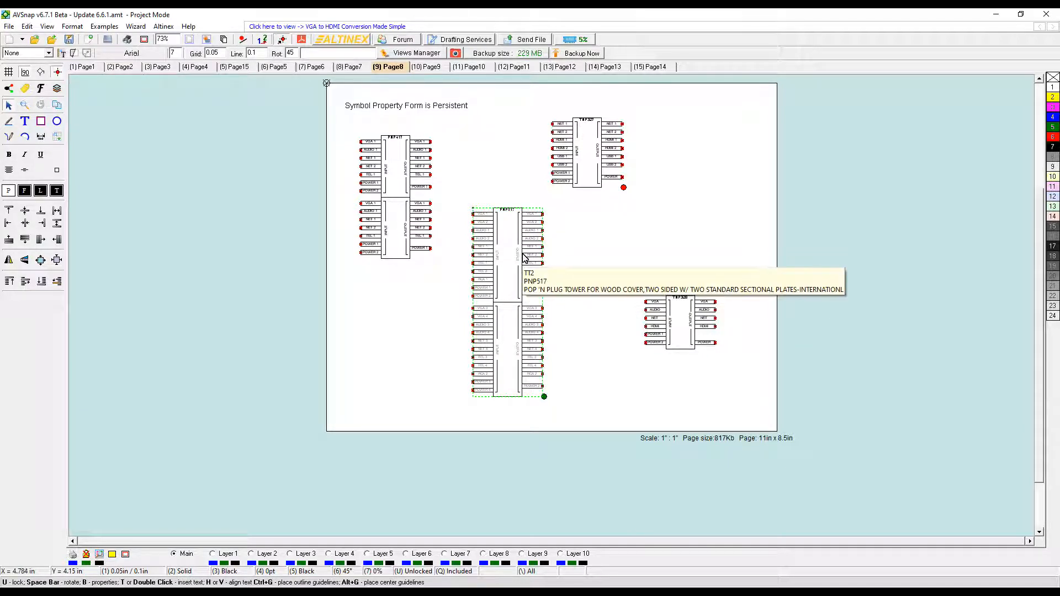
double_click(524, 257)
left_click_drag(471, 184, 859, 128)
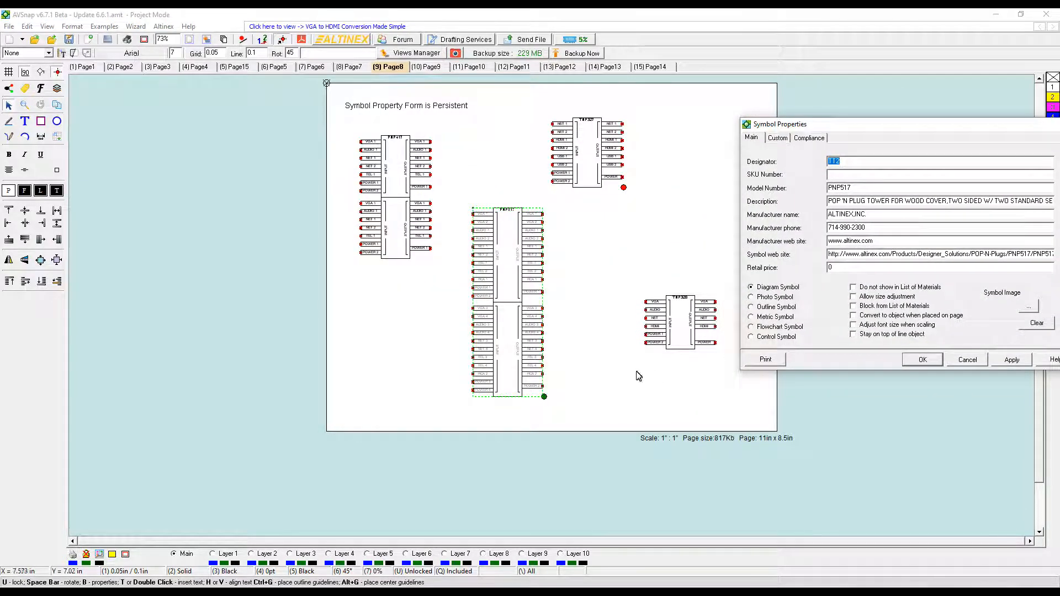
left_click(600, 390)
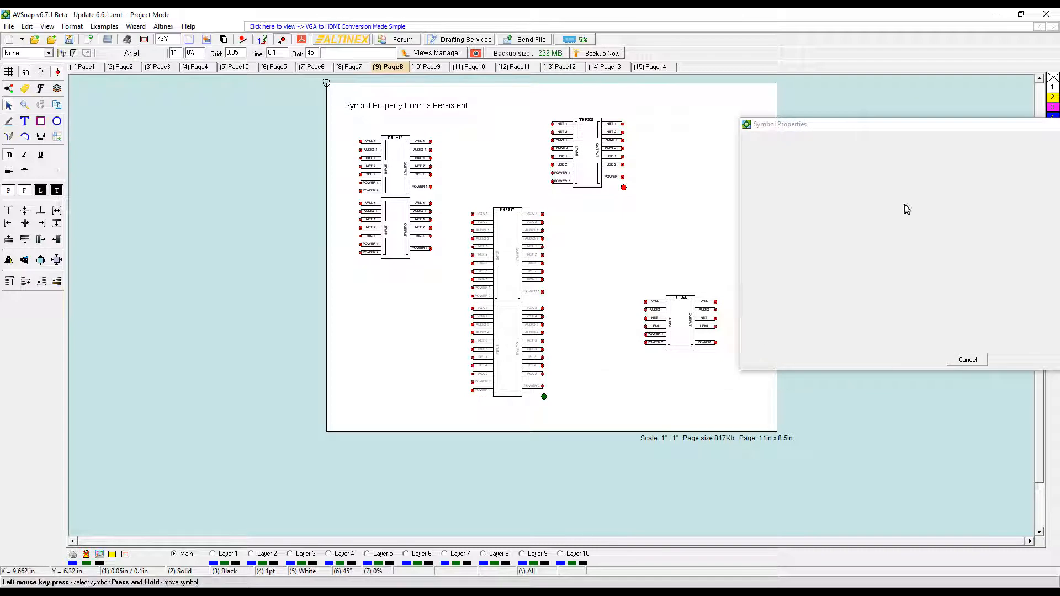
left_click_drag(801, 125, 773, 128)
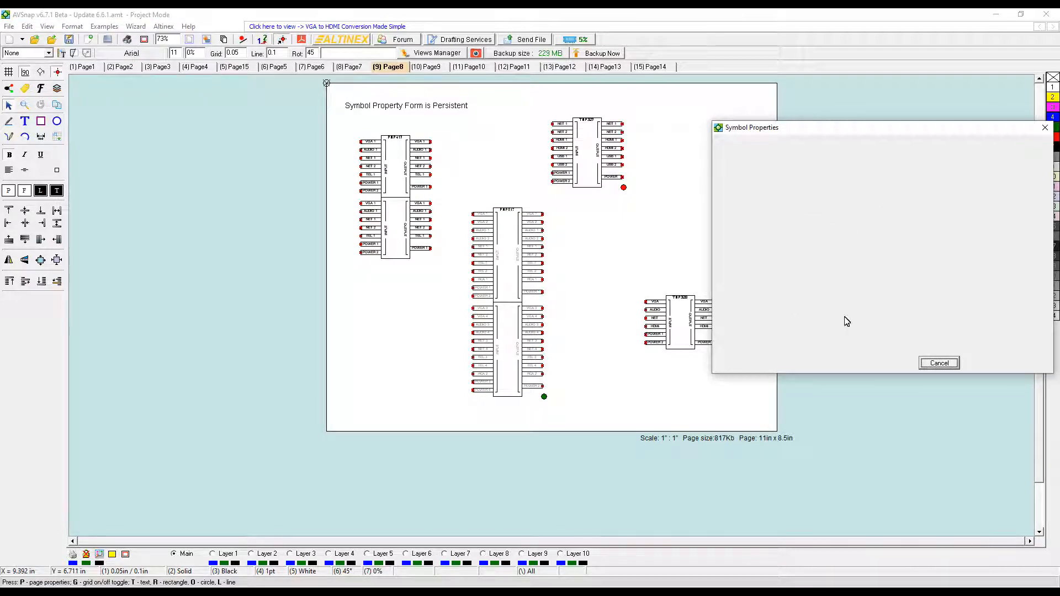
- With the properties form kept open, view the properties of each Page8 symbol in turn, and close the form without changes
left_click(402, 162)
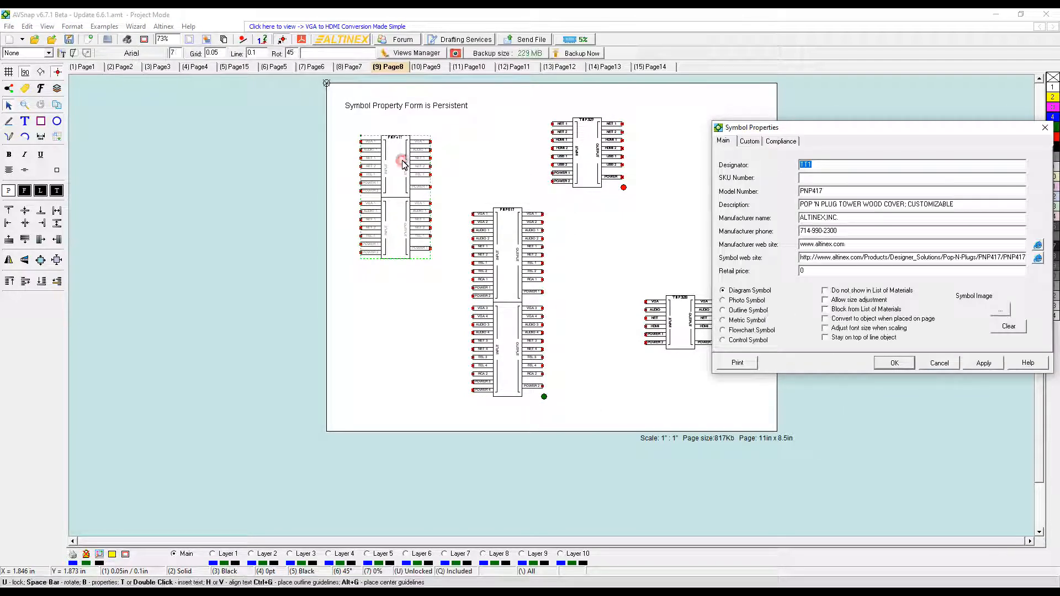
left_click(587, 161)
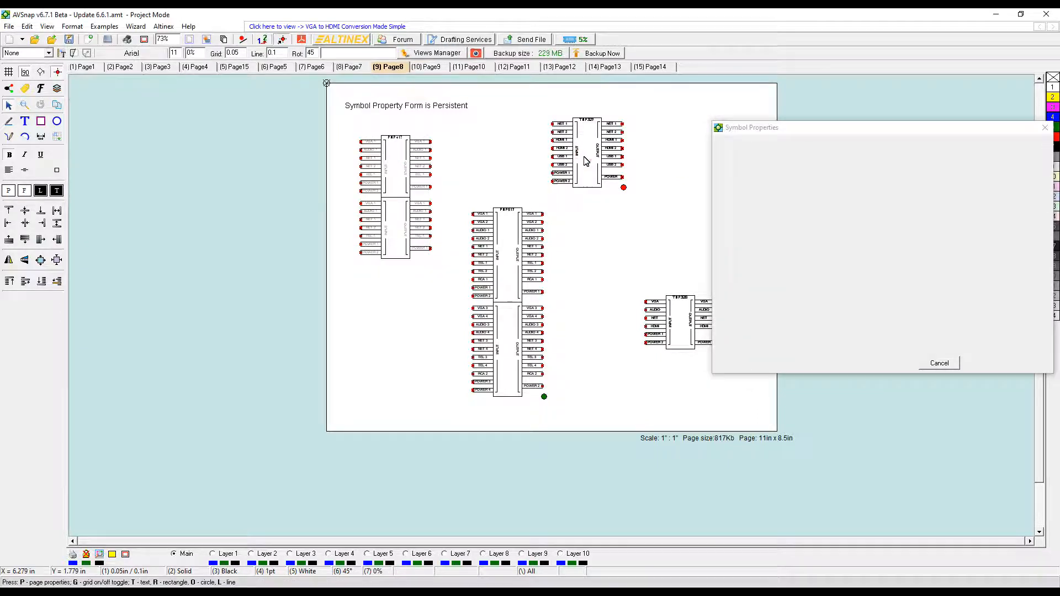
left_click(668, 319)
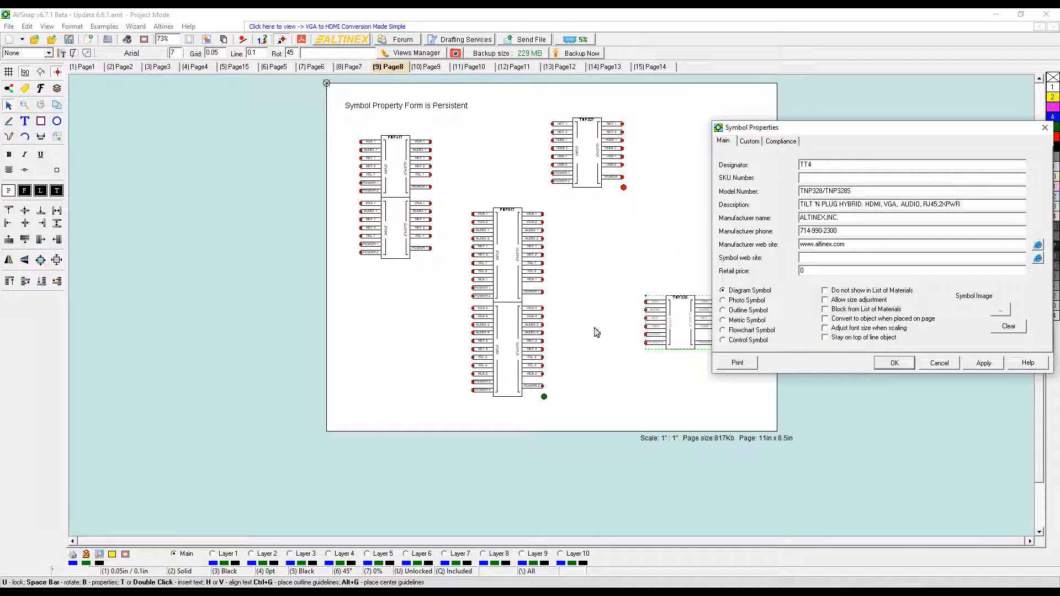
left_click(516, 323)
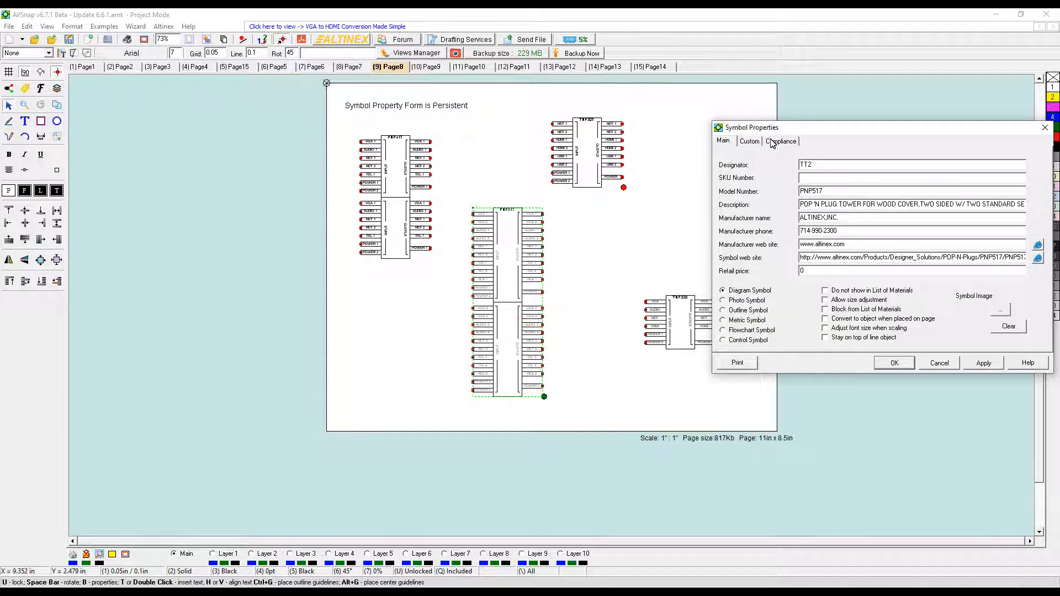
left_click_drag(774, 133, 761, 114)
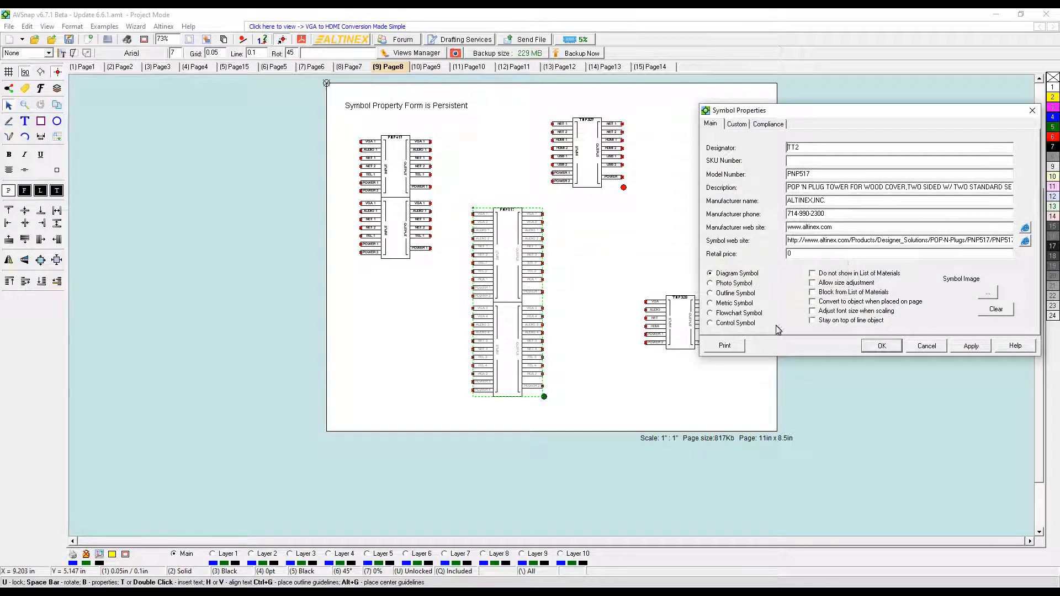
left_click(917, 346)
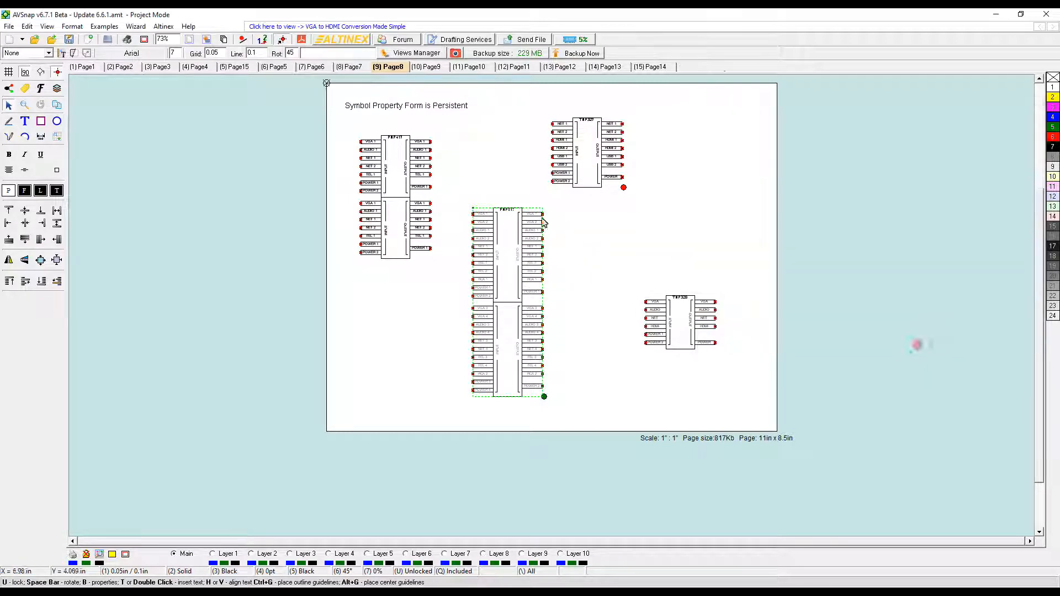
- Open Page9 and move the empty MT302-201 chassis slightly higher on the page
left_click(430, 67)
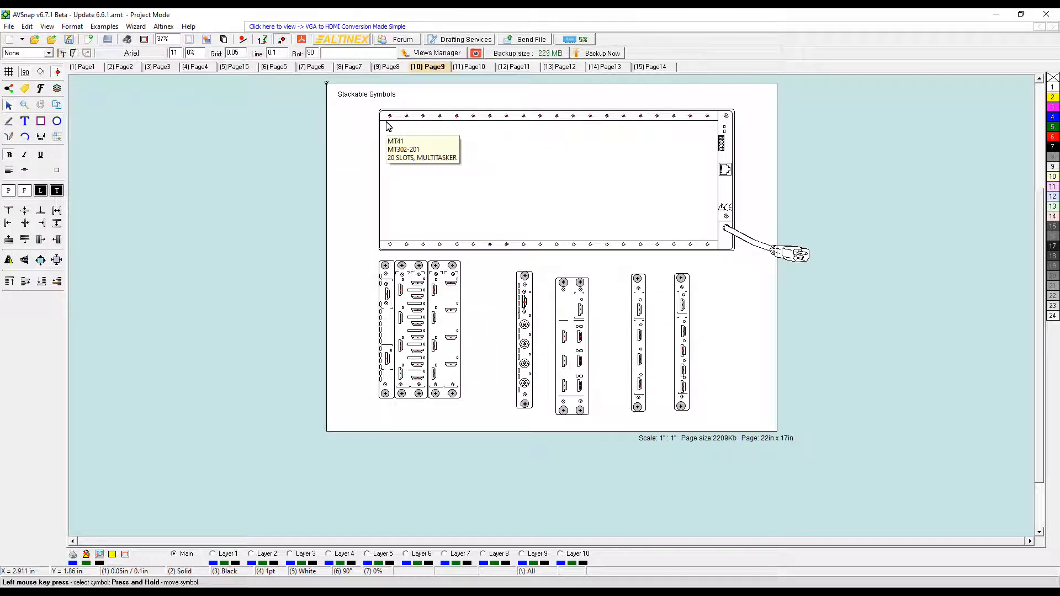
scroll(389, 126, "up", 1)
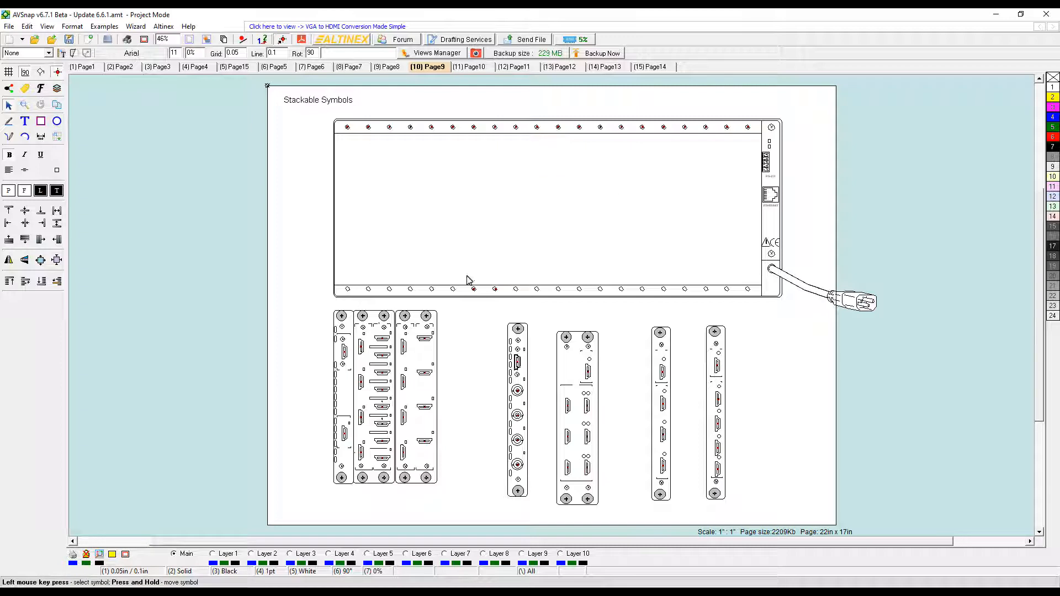
left_click_drag(485, 289, 480, 279)
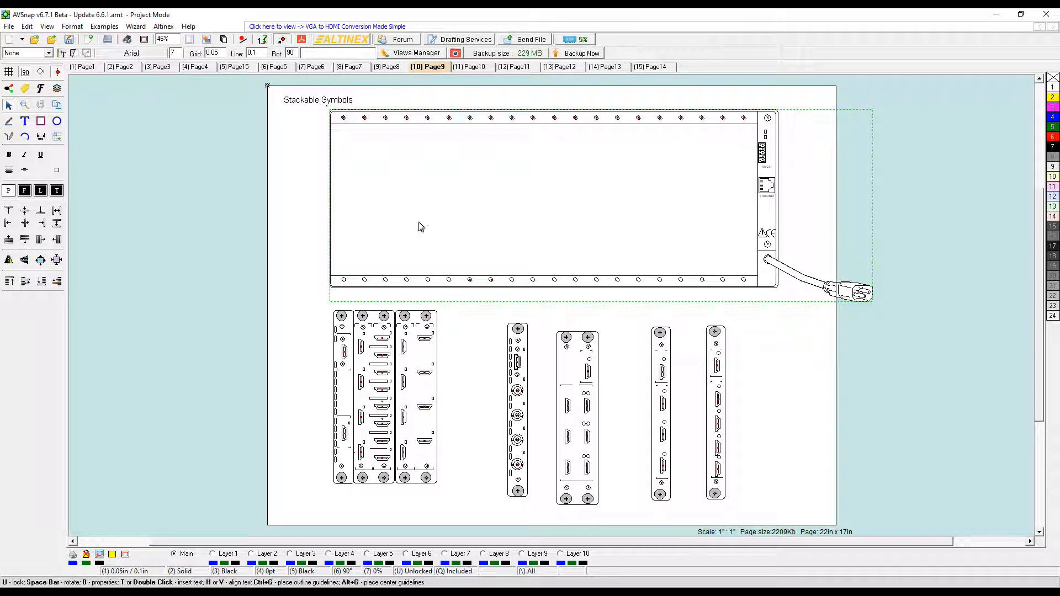
- Insert the three adjoining cards side by side into the chassis's first slots and shift the chassis slightly down with them
left_click_drag(336, 380, 338, 163)
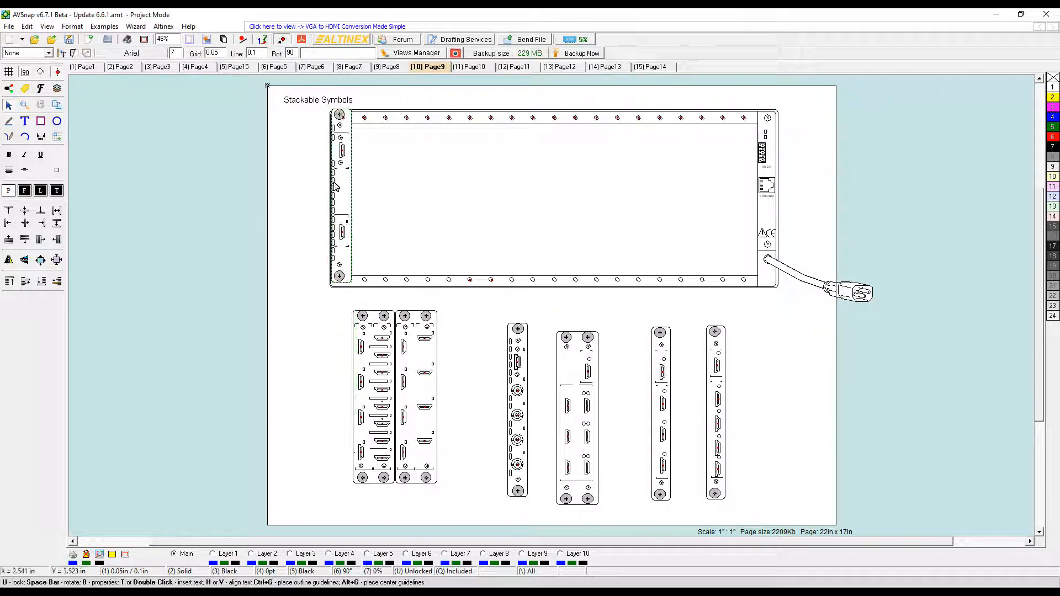
left_click_drag(373, 353, 376, 154)
left_click_drag(418, 361, 418, 164)
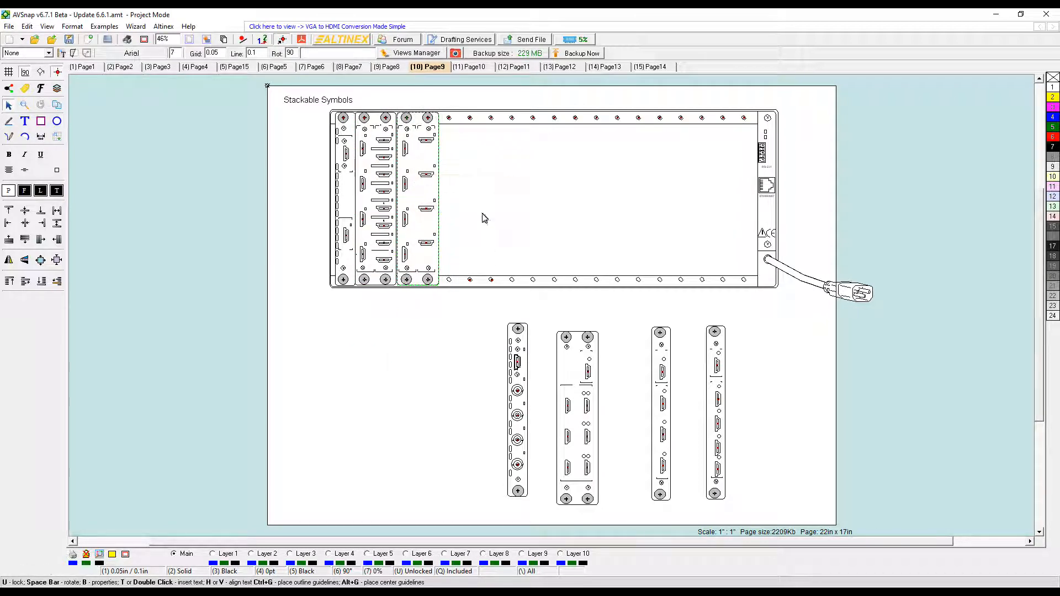
left_click_drag(510, 163, 533, 177)
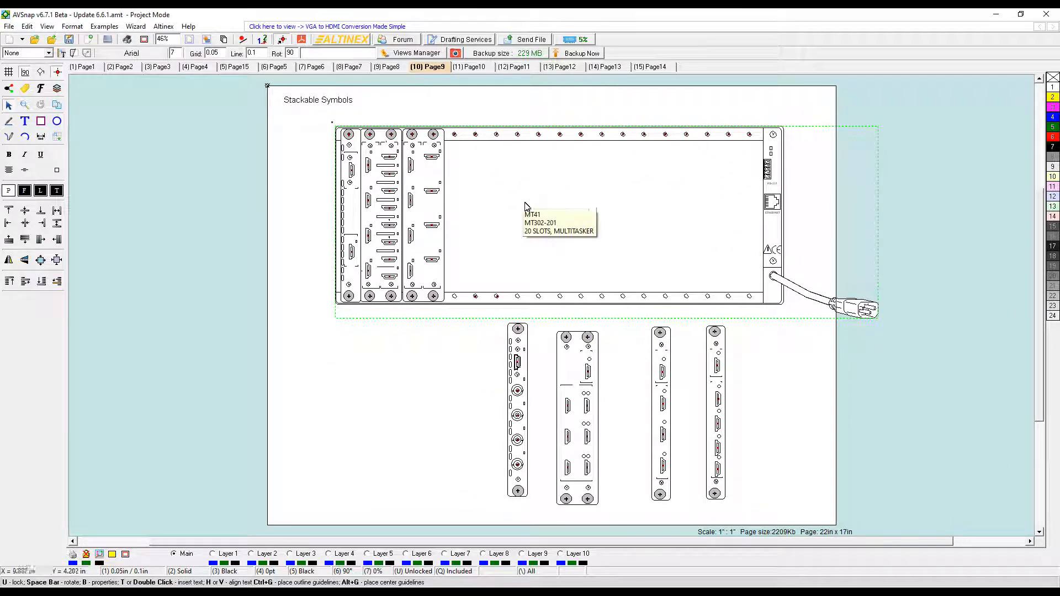
- Test moving the chassis with the MT304-108 and MT303-106 cards attached to its lower holes, and detach both cards
left_click_drag(520, 364, 465, 338)
left_click_drag(570, 360, 504, 315)
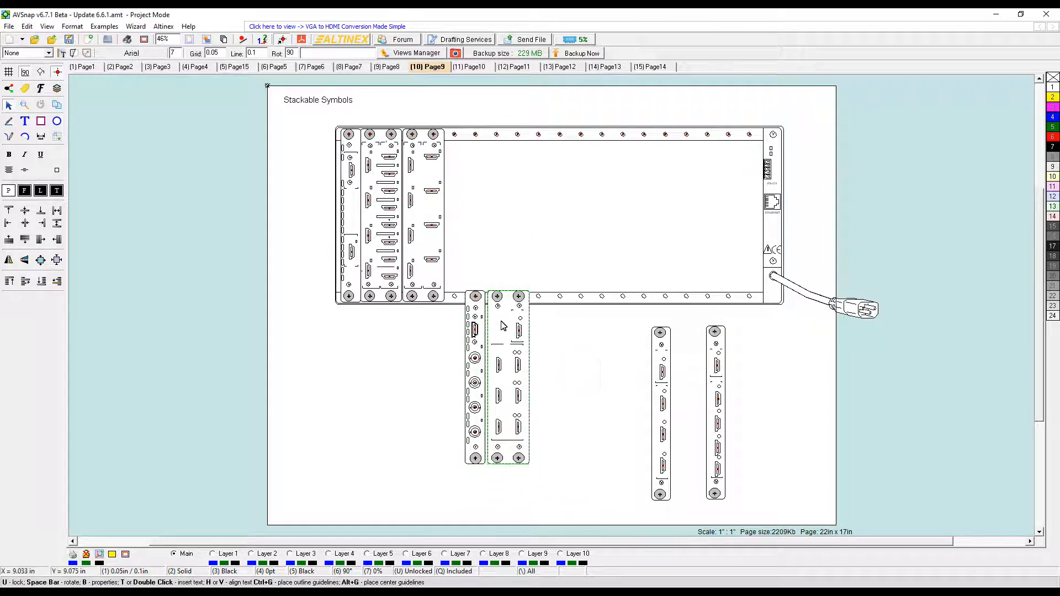
mouse_move(535, 236)
left_mouse_down()
mouse_move(526, 218)
mouse_move(522, 235)
left_mouse_up()
left_click_drag(489, 332, 544, 360)
left_click_drag(458, 342, 457, 363)
- Snap the MT304-108 card's upper screw precisely onto a lower chassis hole and shift the chassis with it
mouse_move(462, 297)
scroll(462, 297, "up", 5)
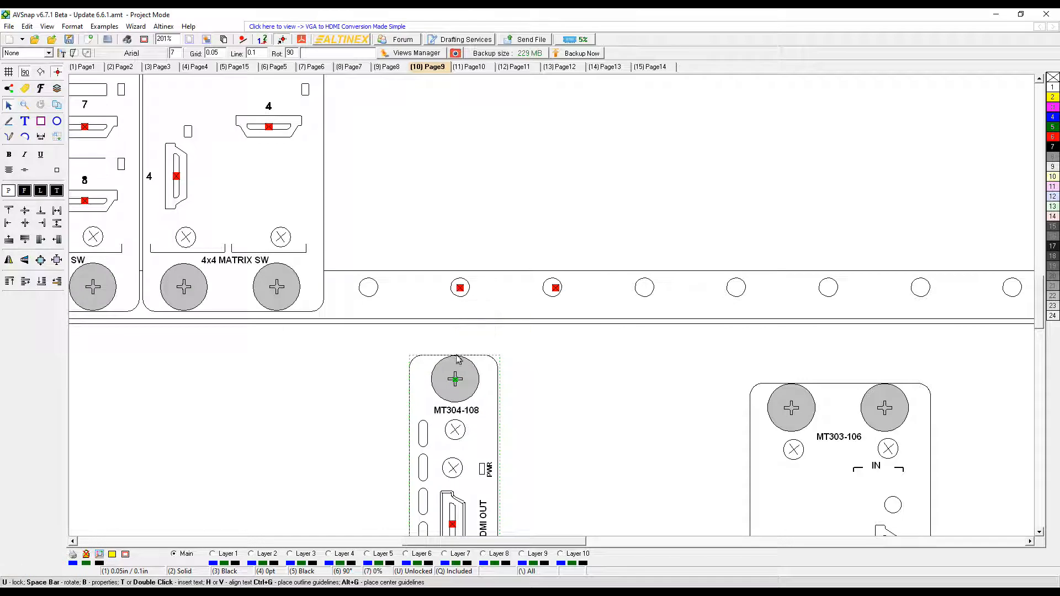
left_click_drag(460, 393, 476, 307)
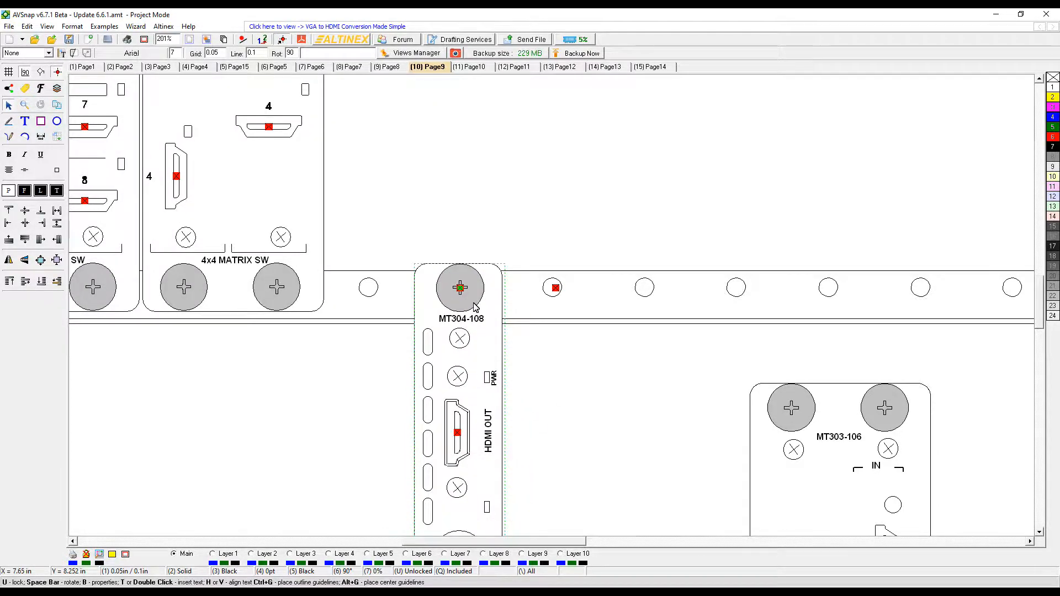
scroll(476, 307, "down", 6)
mouse_move(538, 237)
left_mouse_down()
mouse_move(522, 256)
mouse_move(535, 233)
left_mouse_up()
- Reposition the MT304-108 card on the chassis's lower edge, snap the MT303-106 card beside it, and move the chassis slightly
left_click_drag(497, 353, 518, 328)
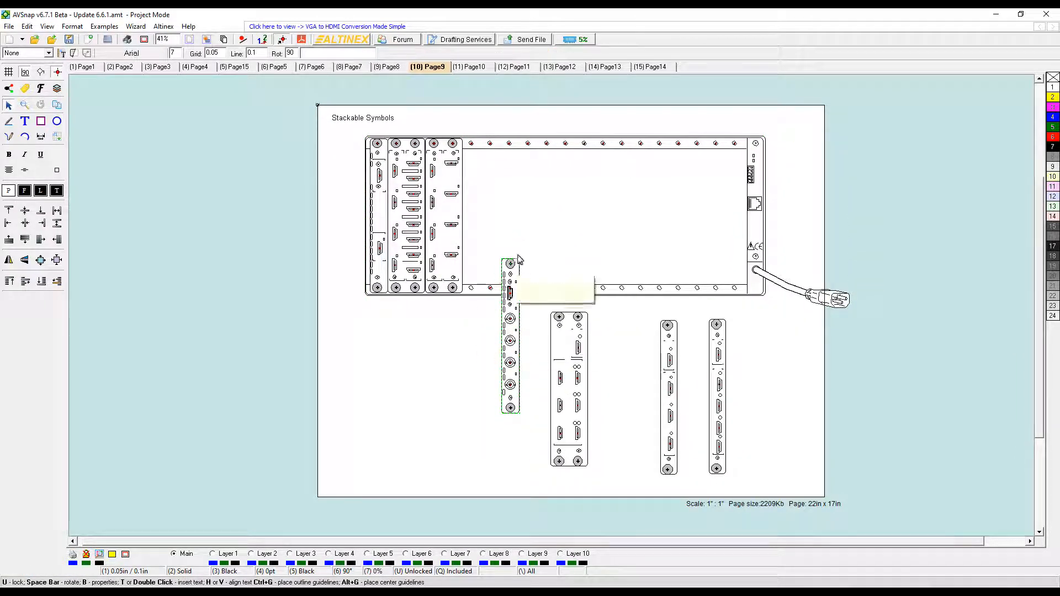
mouse_move(563, 249)
left_mouse_down()
mouse_move(627, 237)
mouse_move(544, 213)
mouse_move(568, 243)
left_mouse_up()
left_click_drag(512, 283, 497, 313)
left_click_drag(566, 332, 521, 305)
mouse_move(558, 248)
left_mouse_down()
mouse_move(627, 251)
mouse_move(537, 244)
mouse_move(552, 249)
left_mouse_up()
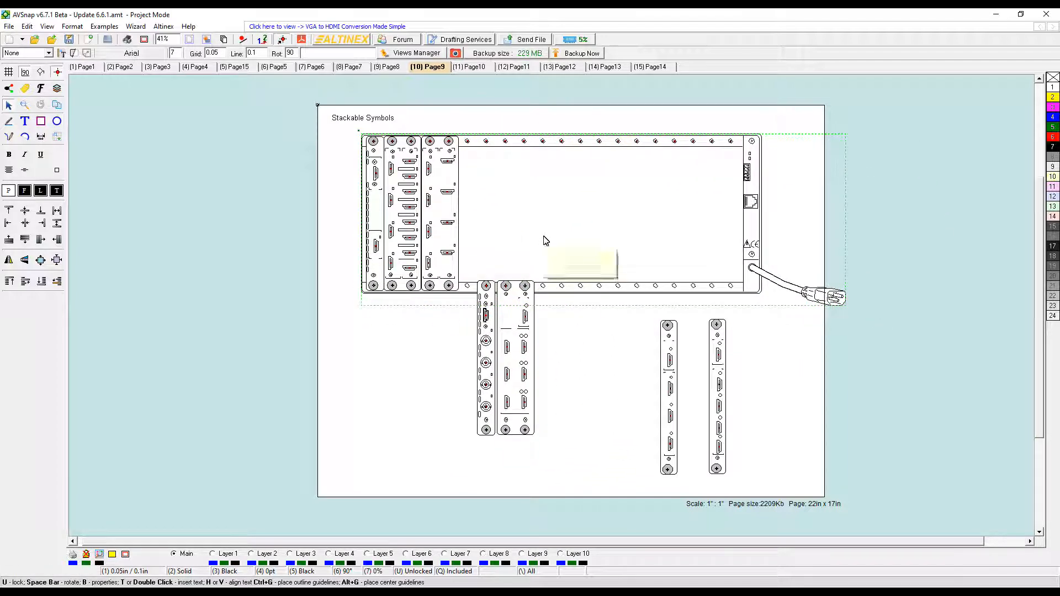
- Open Page10 and switch to the multipage view, sized so that all 15 pages are shown
left_click(470, 67)
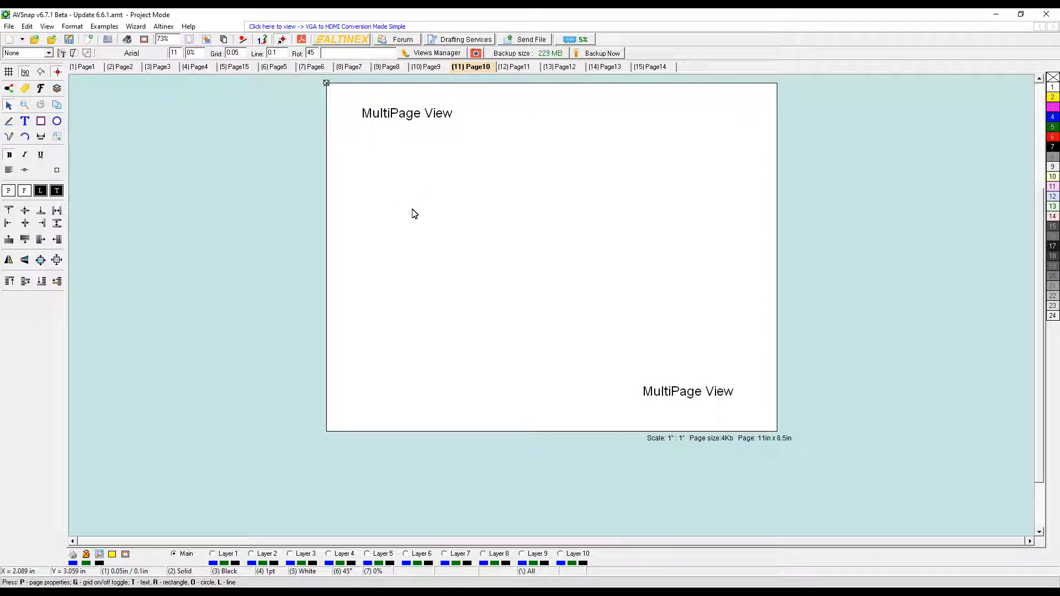
key("F10")
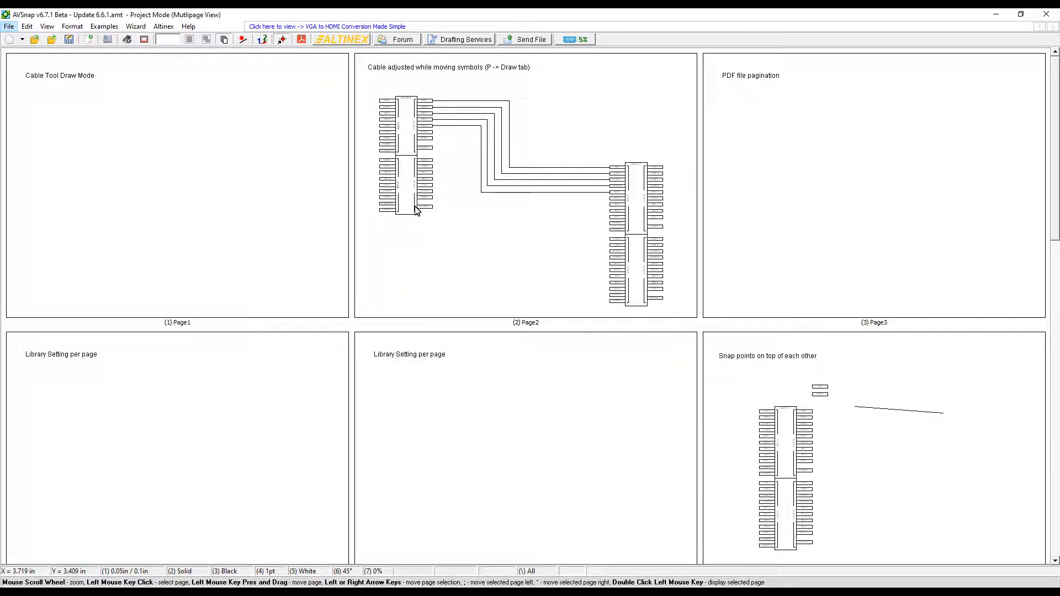
left_click(417, 209)
scroll(584, 232, "down", 1)
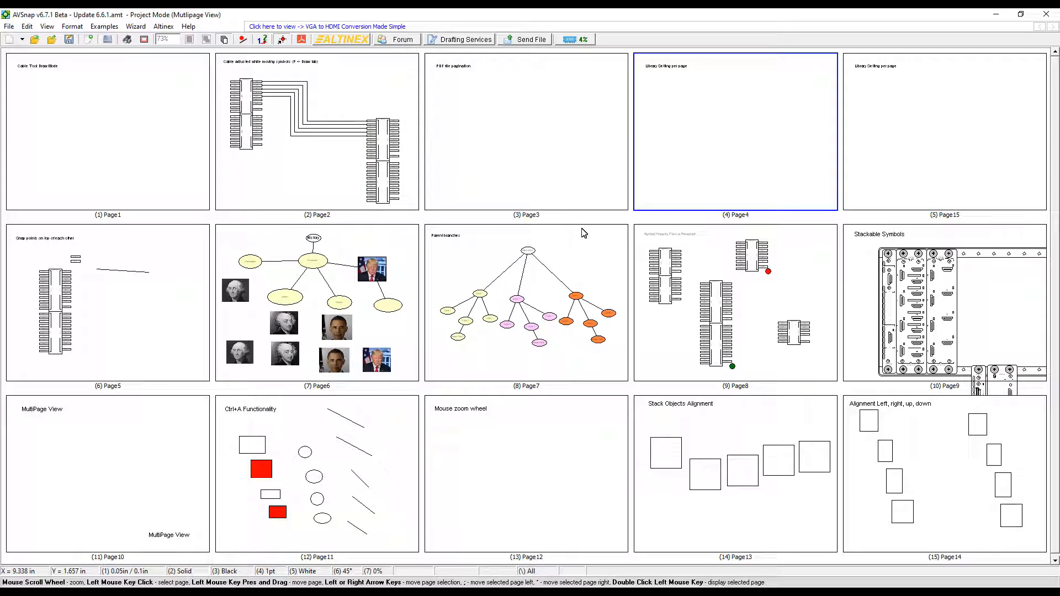
- Move Page2 behind Page3 in the multipage view and return it to its original place
left_click(339, 138)
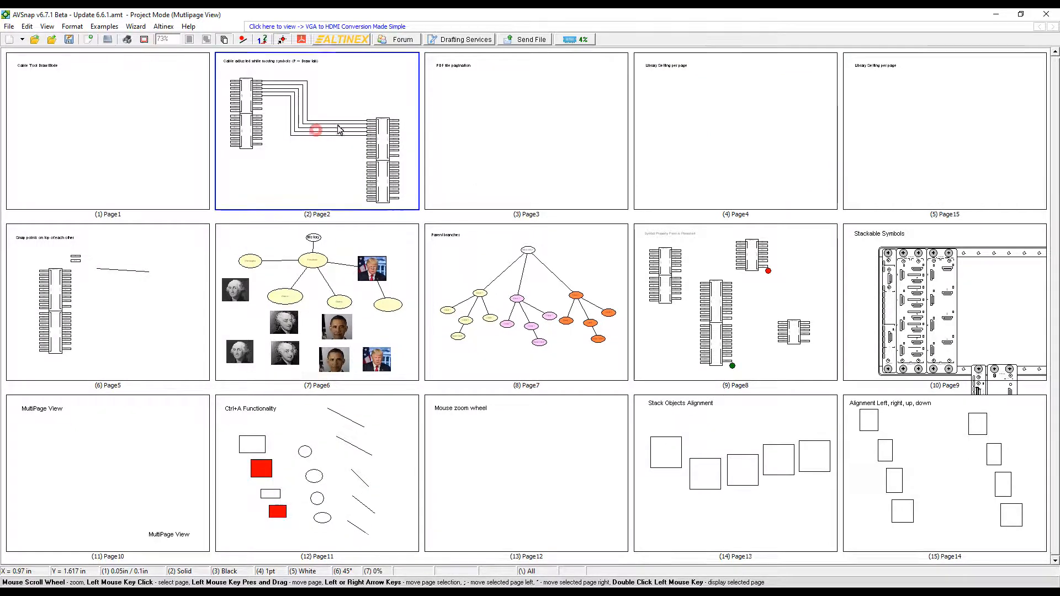
left_click_drag(447, 126, 485, 125)
left_click_drag(553, 141, 387, 143)
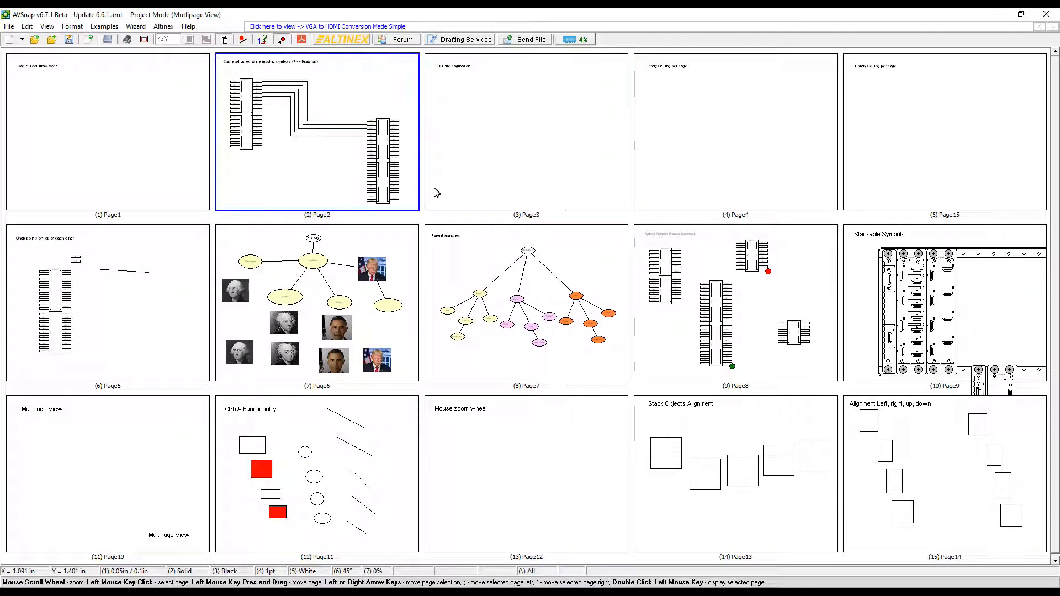
- Open Page7 for editing from the multipage view
left_click(428, 250)
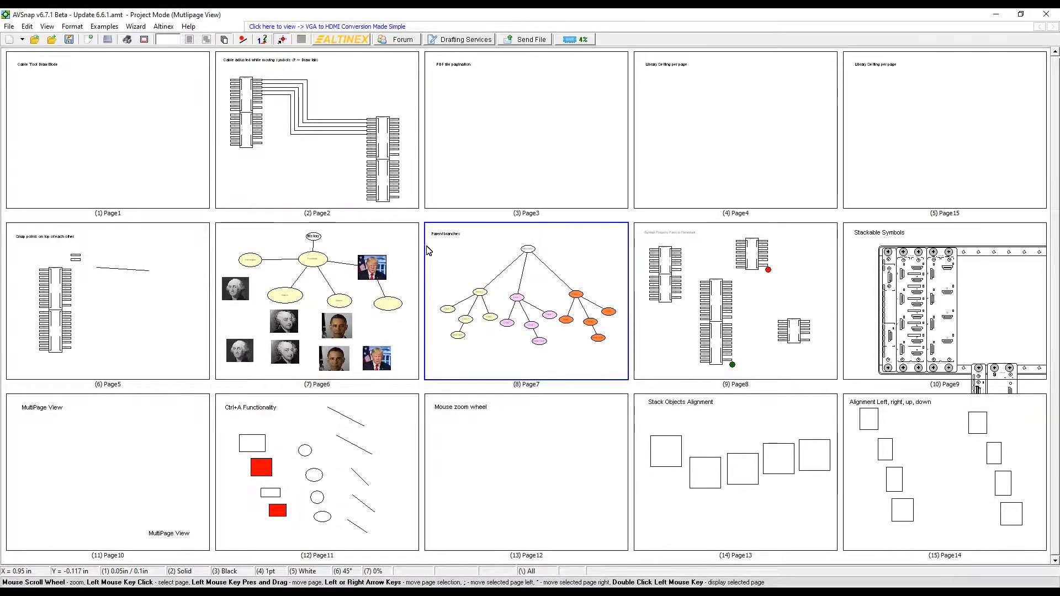
double_click(559, 299)
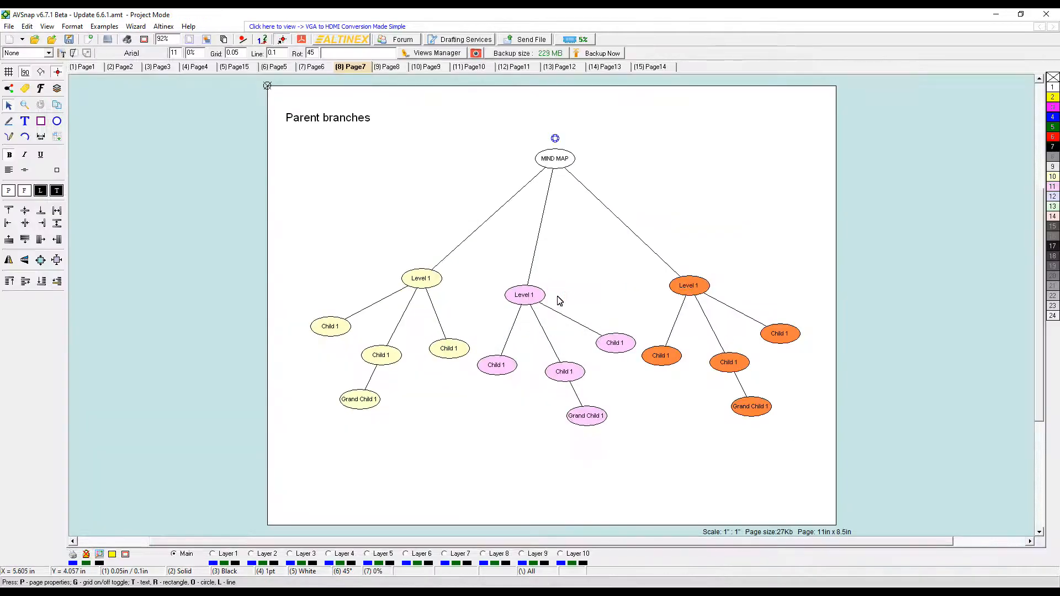
- Open Page11, select all the rectangles through the object selection criteria without any filter, and move them slightly down
left_click(516, 66)
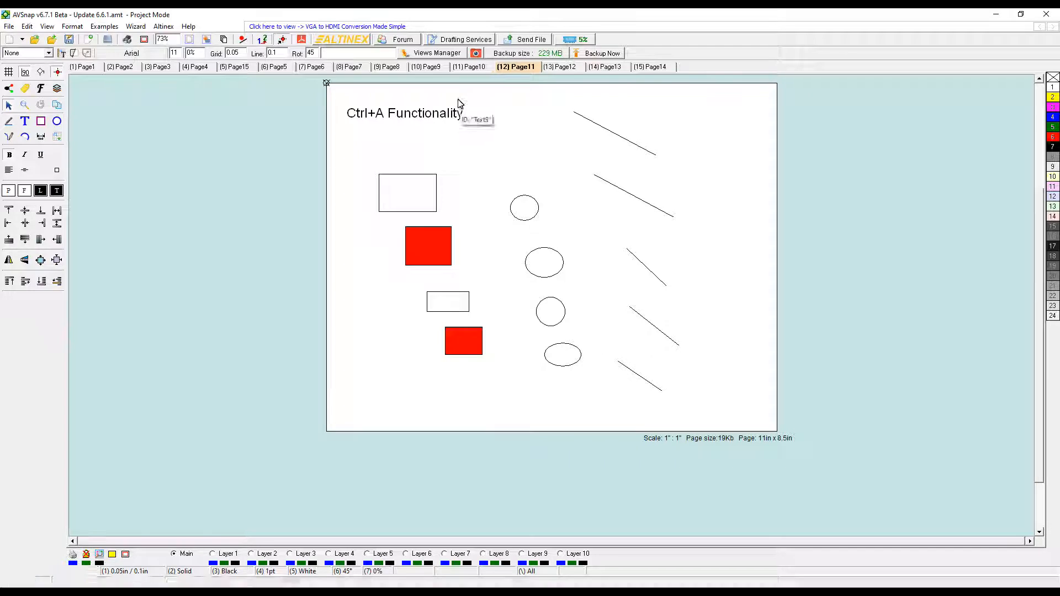
scroll(435, 158, "up", 1)
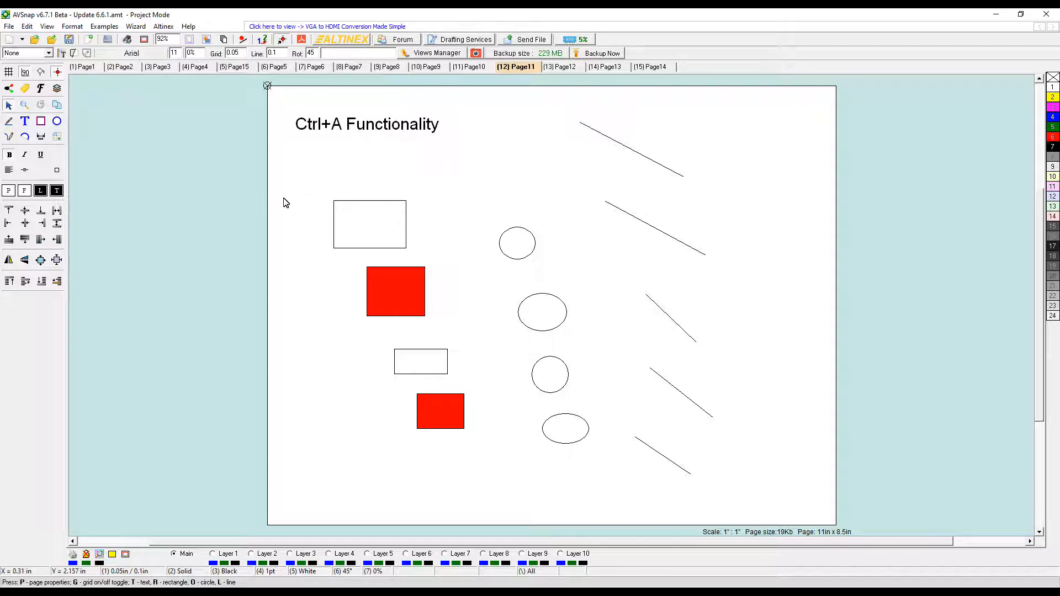
left_click(356, 209)
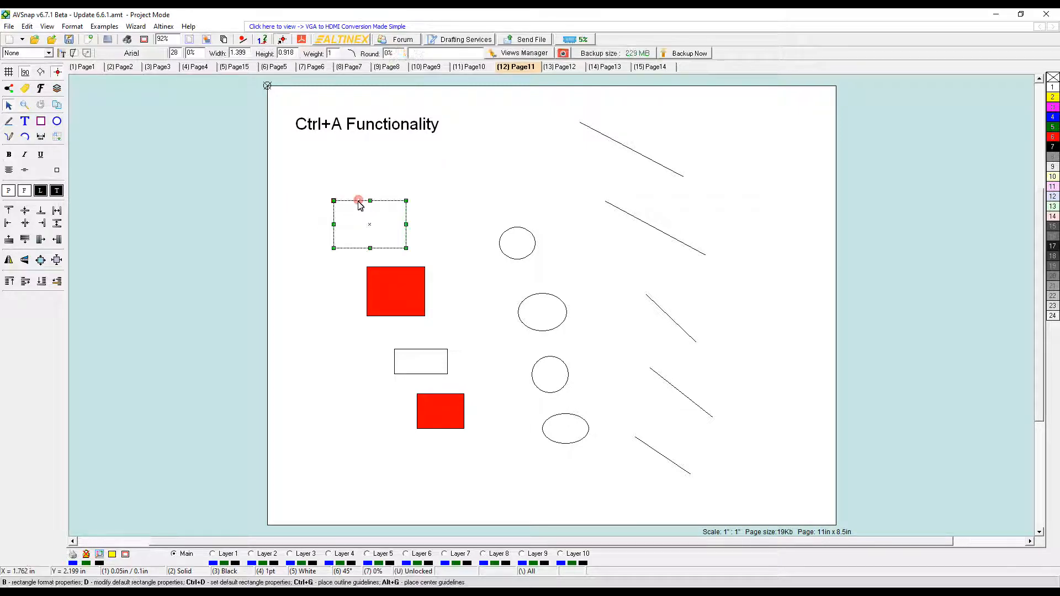
key("ctrl+a")
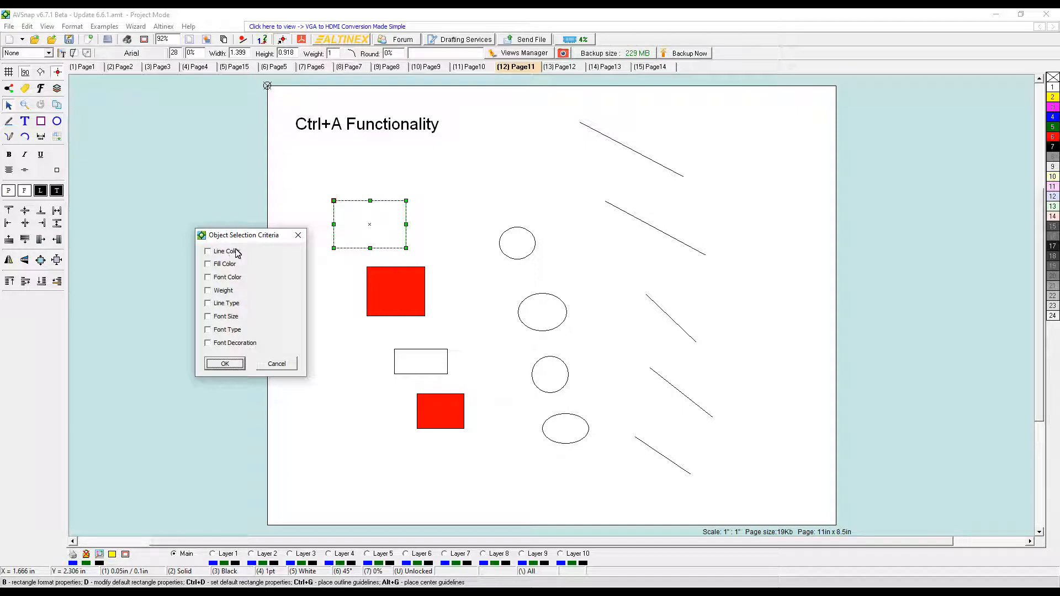
key("Return")
mouse_move(396, 248)
left_mouse_down()
mouse_move(410, 265)
mouse_move(397, 260)
left_mouse_up()
left_click(347, 285)
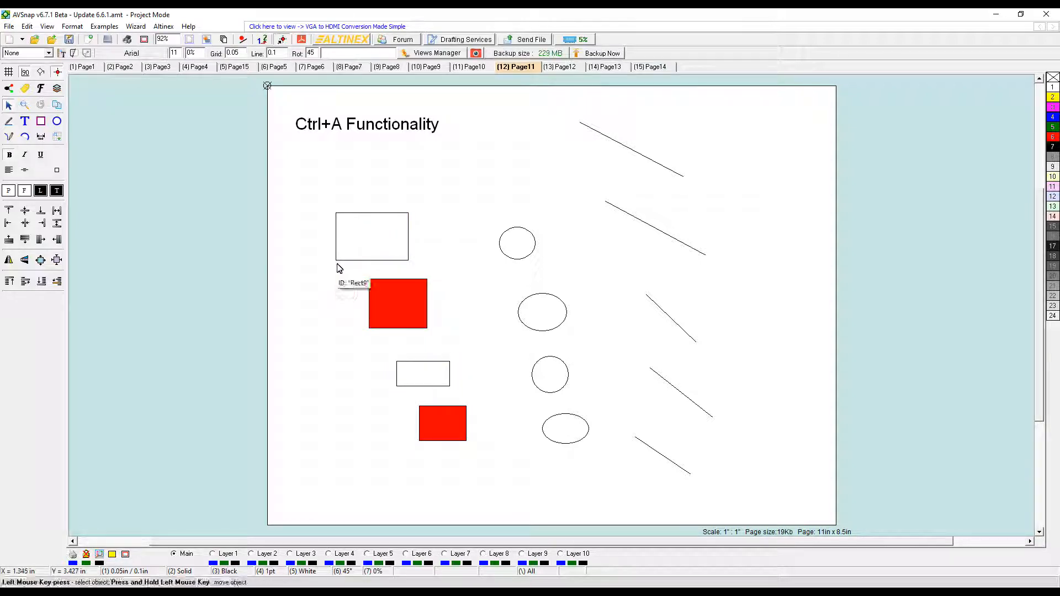
- Select only the rectangles that share the red fill color and move them together left and slightly down
left_click(386, 294)
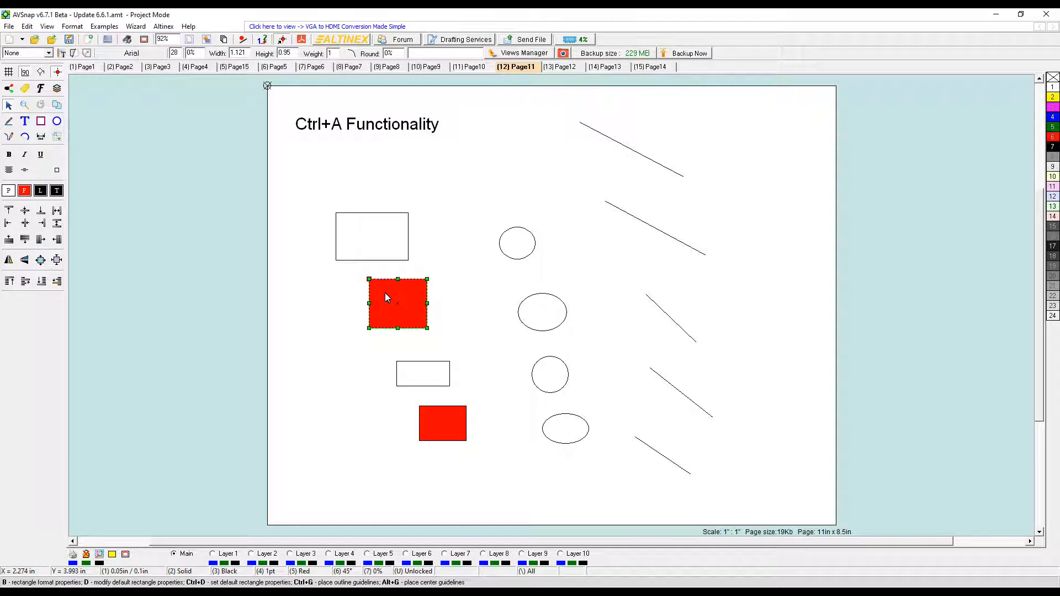
key("ctrl+a")
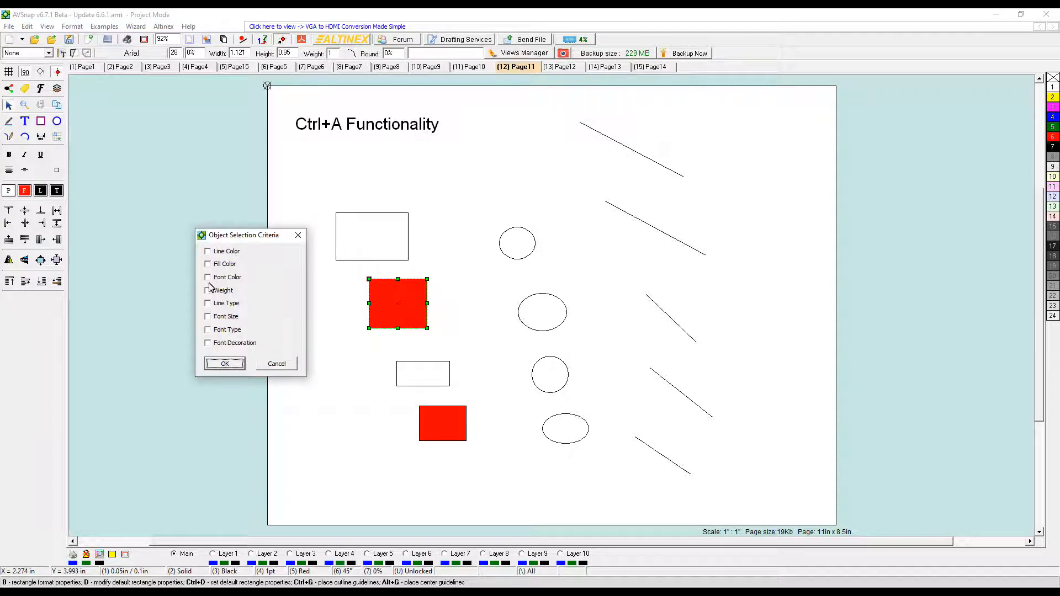
left_click(226, 364)
mouse_move(408, 301)
left_mouse_down()
mouse_move(361, 313)
mouse_move(388, 307)
left_mouse_up()
left_click(463, 271)
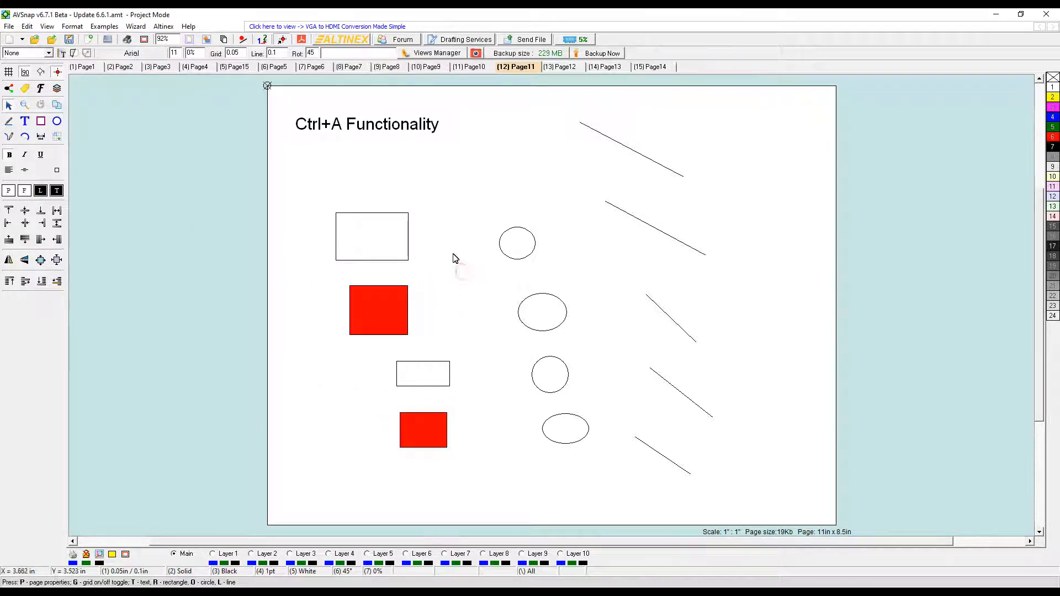
- Select every object on Page11 and clear the selection, and select all the circles and ovals to nudge them together
key("ctrl+a")
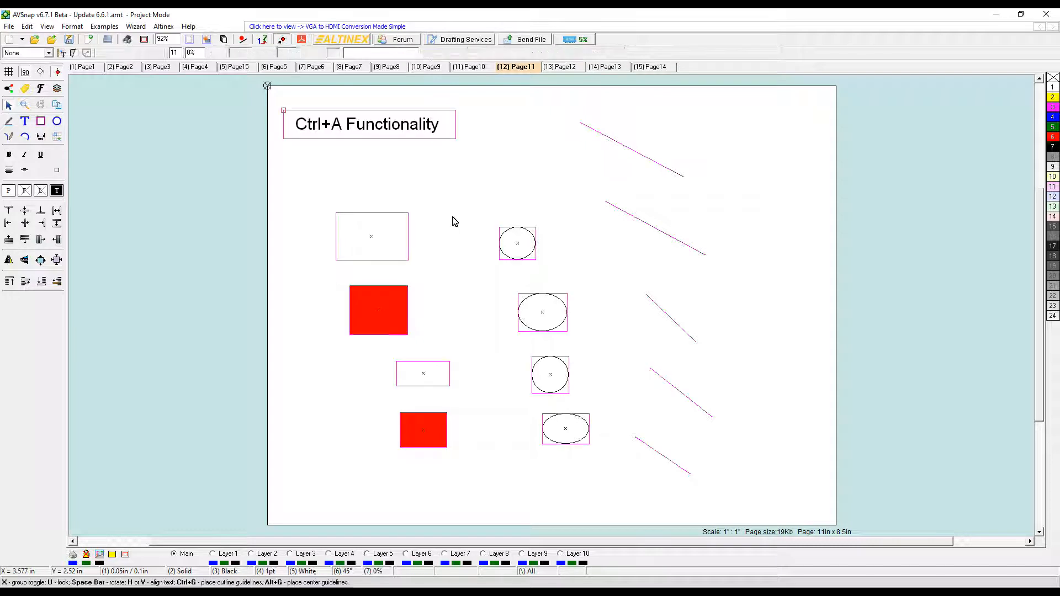
left_click(590, 215)
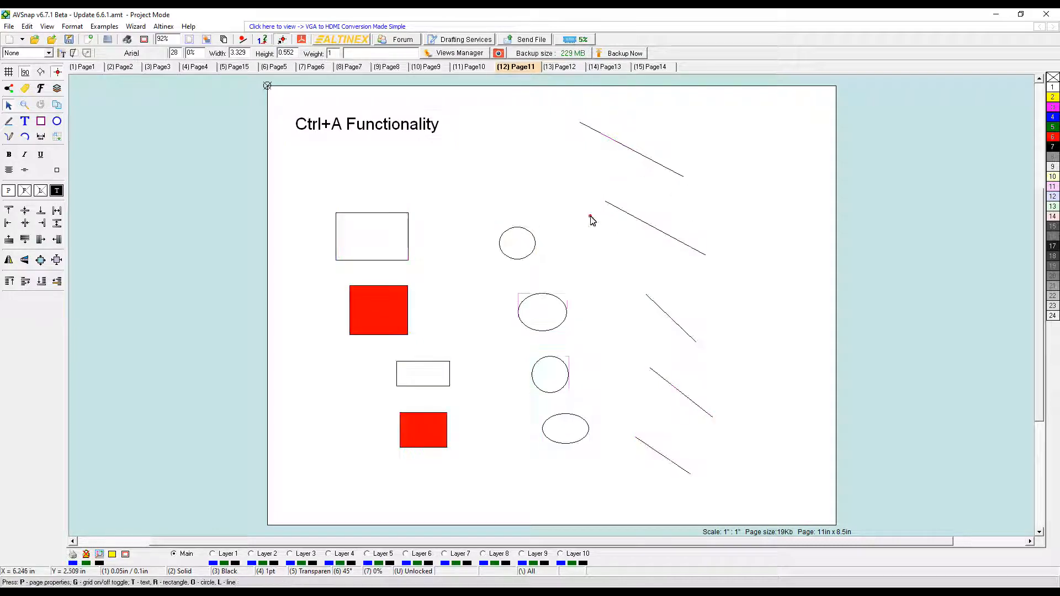
left_click(535, 243)
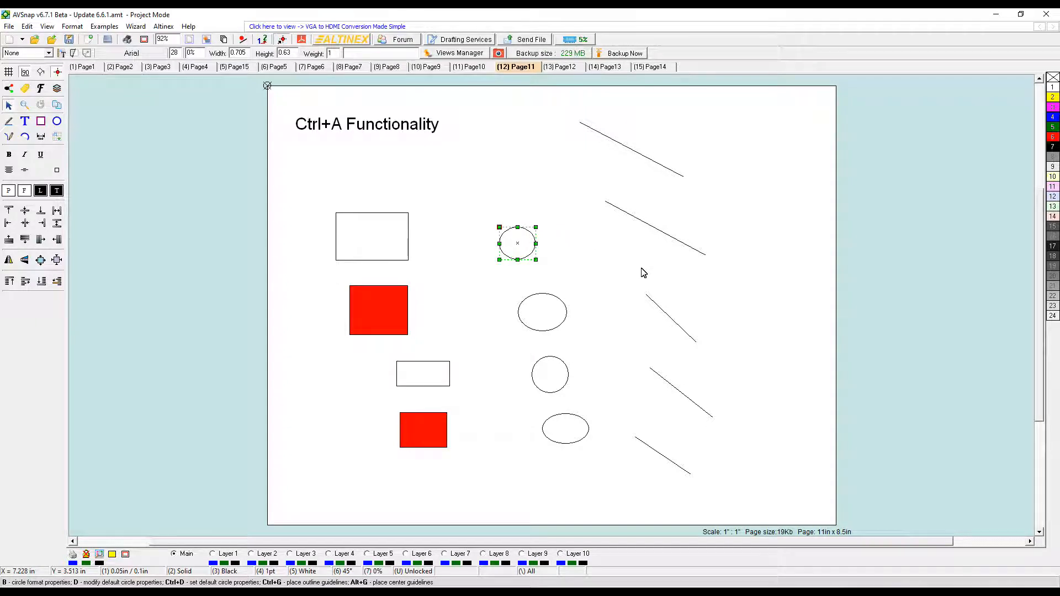
key("ctrl+a")
key("Return")
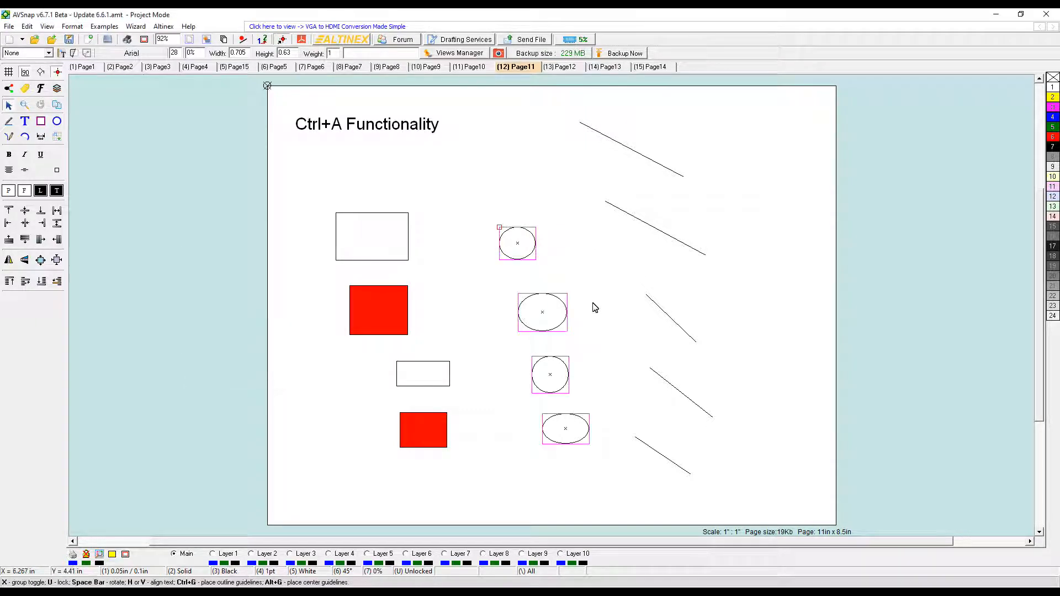
left_click_drag(532, 254, 532, 253)
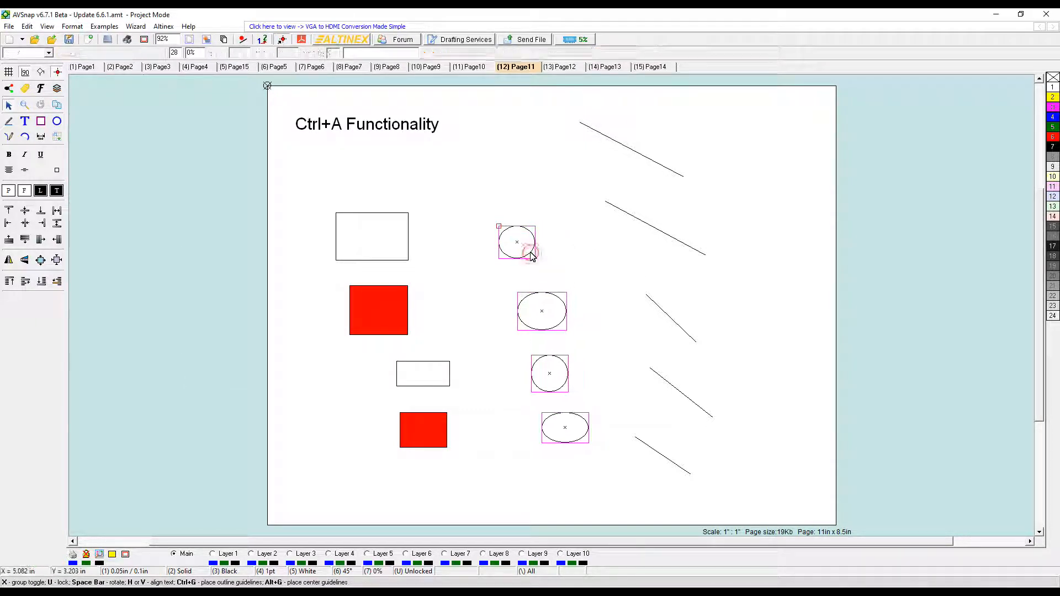
- Open Page12 and test the default mouse wheel zoom by zooming in and out on the page
left_click(562, 67)
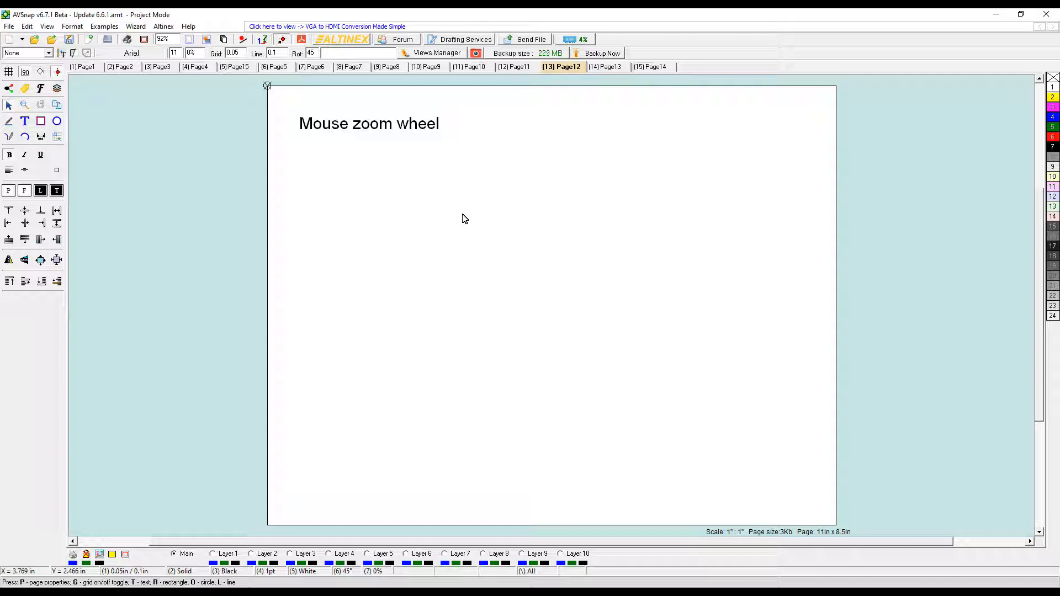
scroll(464, 219, "up", 3)
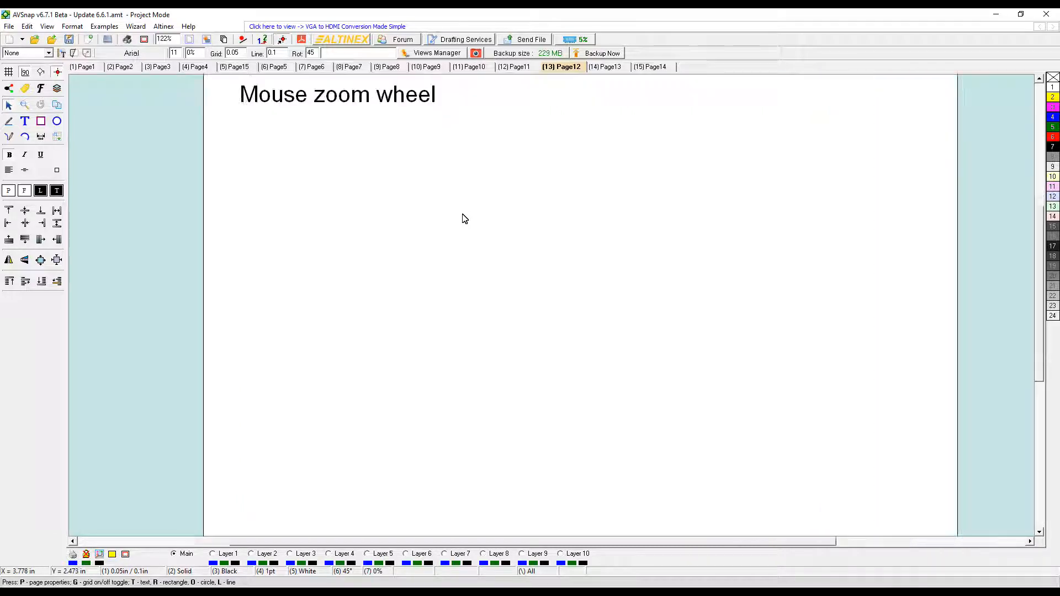
scroll(463, 219, "up", 4)
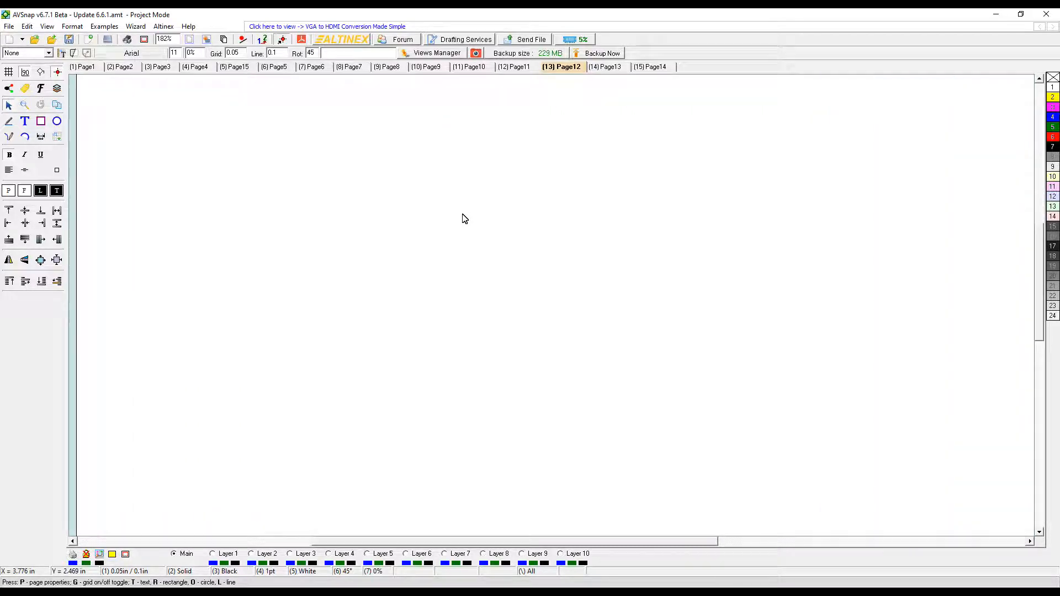
scroll(463, 218, "down", 7)
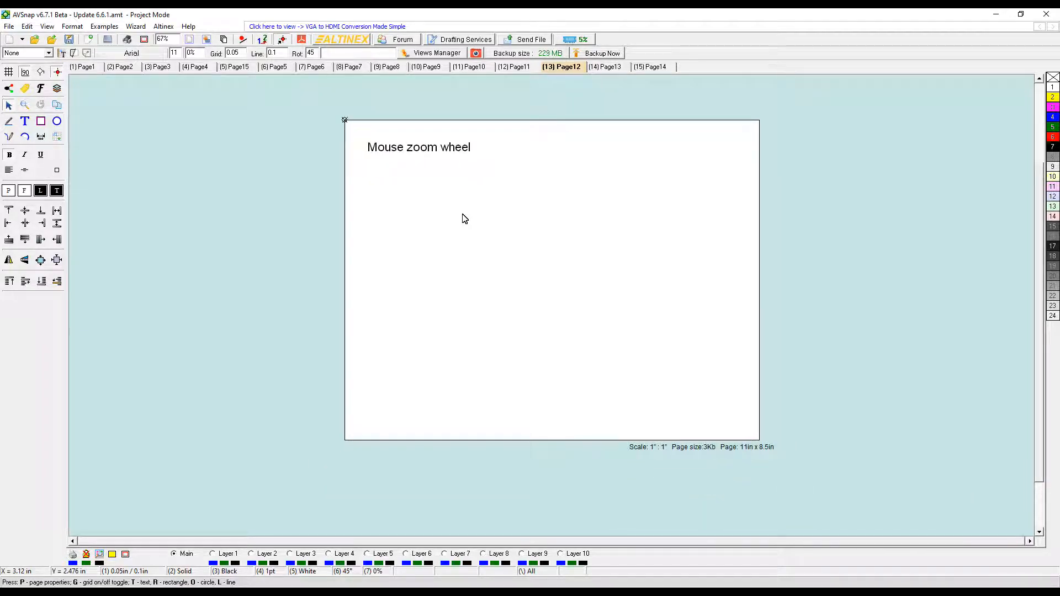
scroll(463, 219, "up", 2)
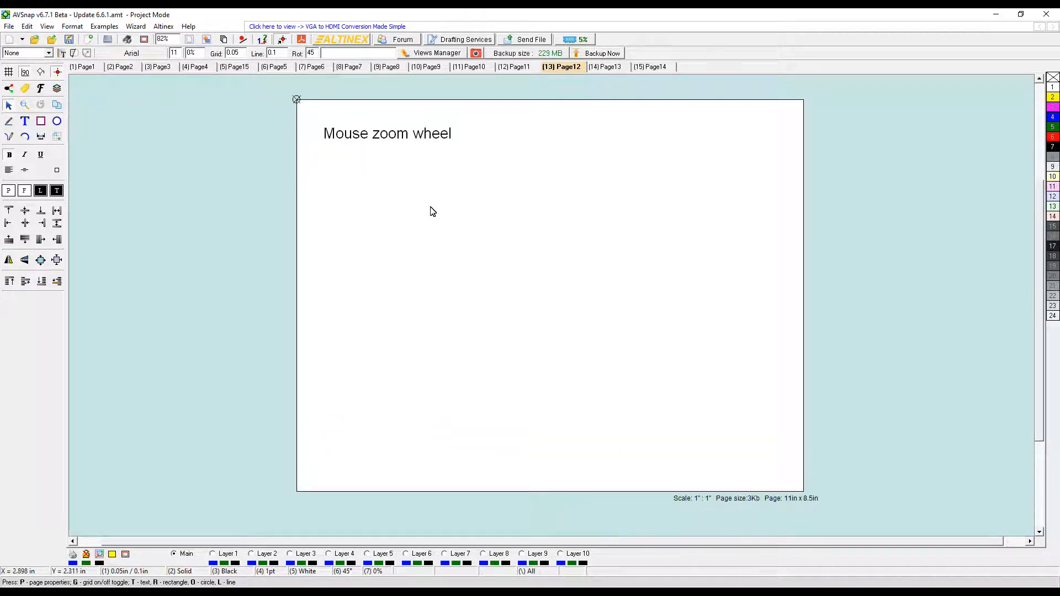
- Enable Invert Mouse Wheel (for Zoom only) in Page12's page setup and test zooming out and in
key("p")
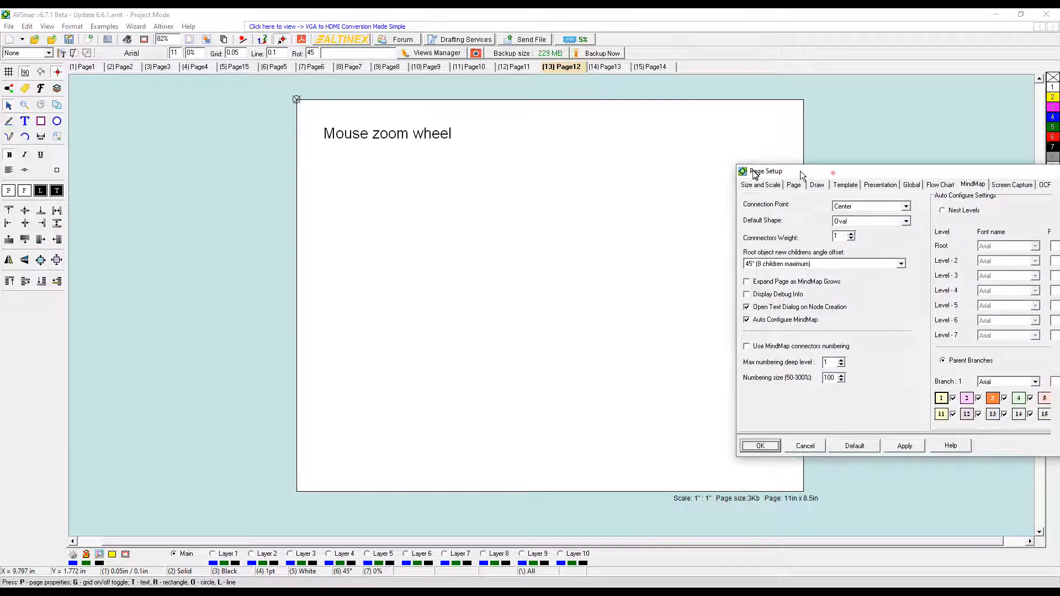
left_click_drag(832, 175, 407, 173)
left_click(386, 182)
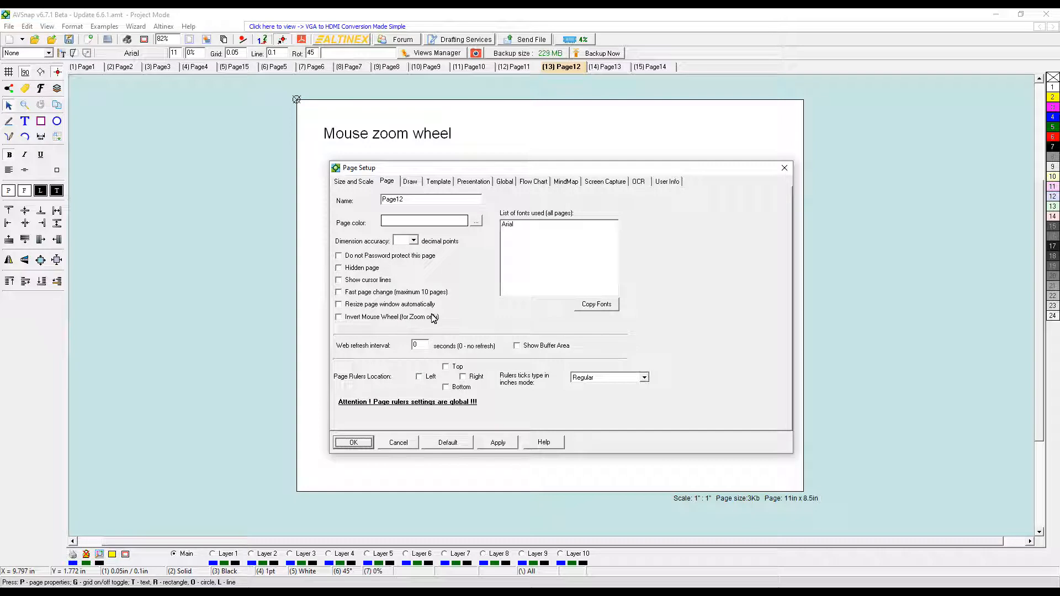
left_click(340, 318)
left_click(356, 442)
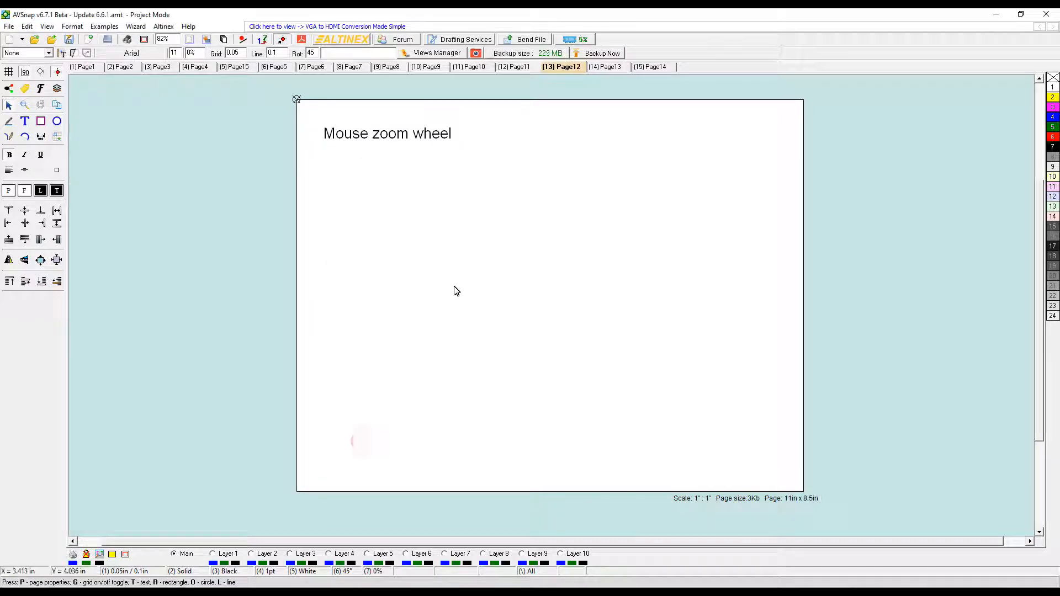
scroll(456, 291, "down", 5)
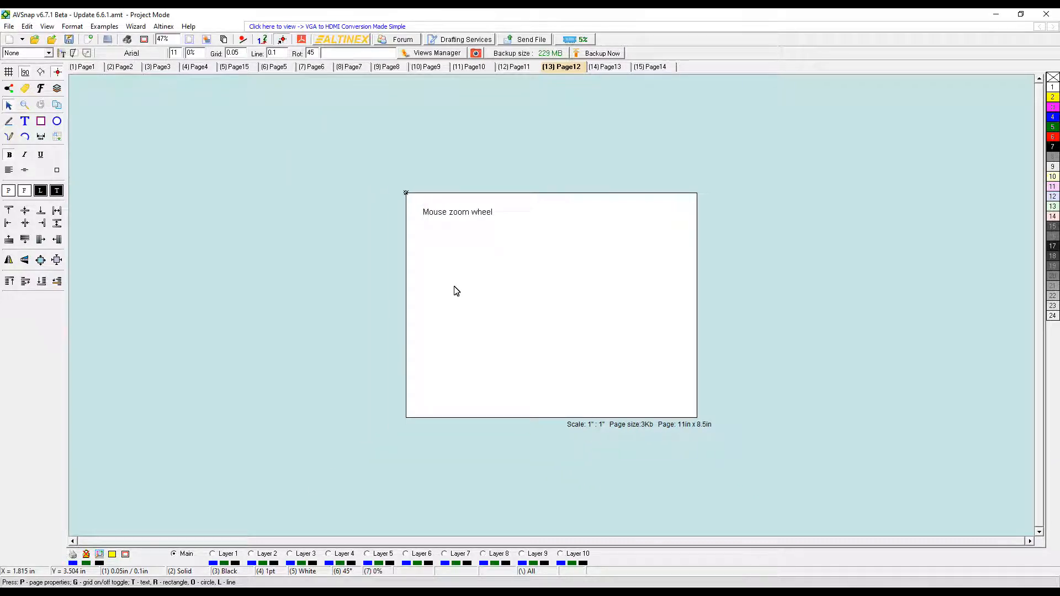
scroll(456, 291, "down", 3)
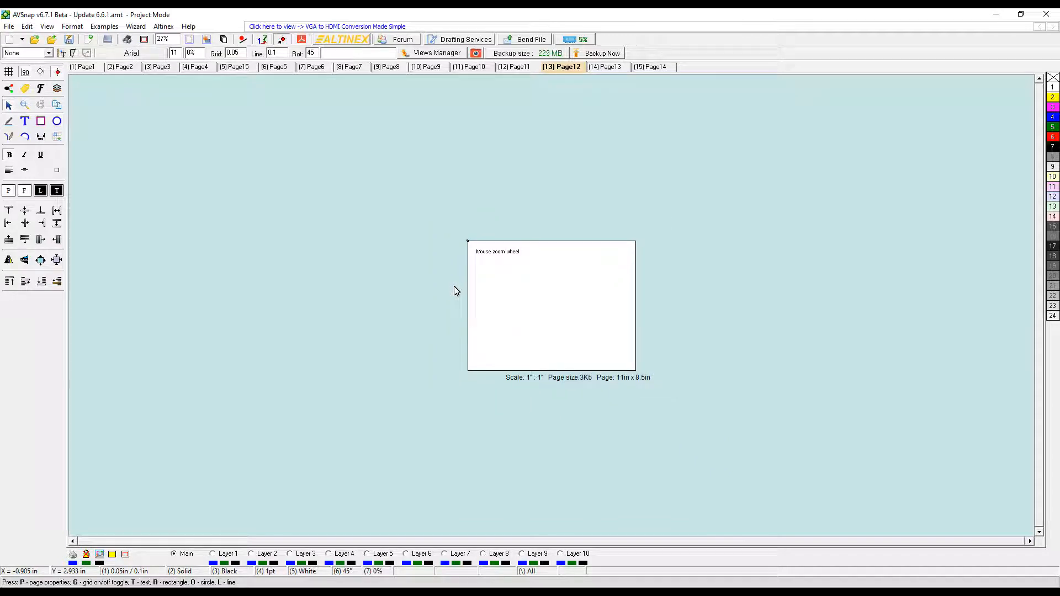
scroll(456, 291, "up", 3)
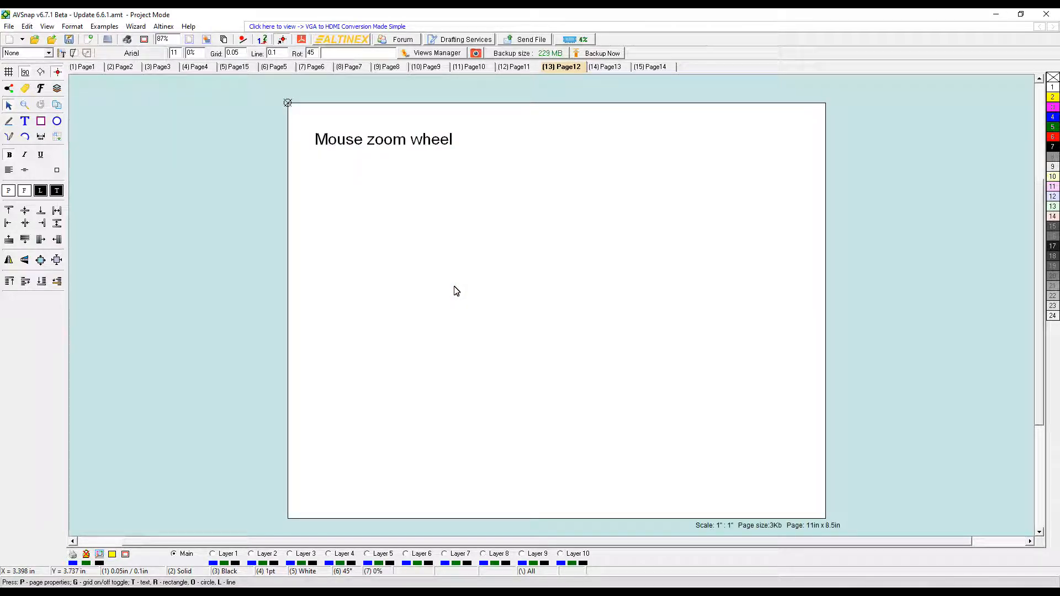
- Open Page13, stack the five squares horizontally edge to edge, and align them in one row with the first square
left_click(597, 67)
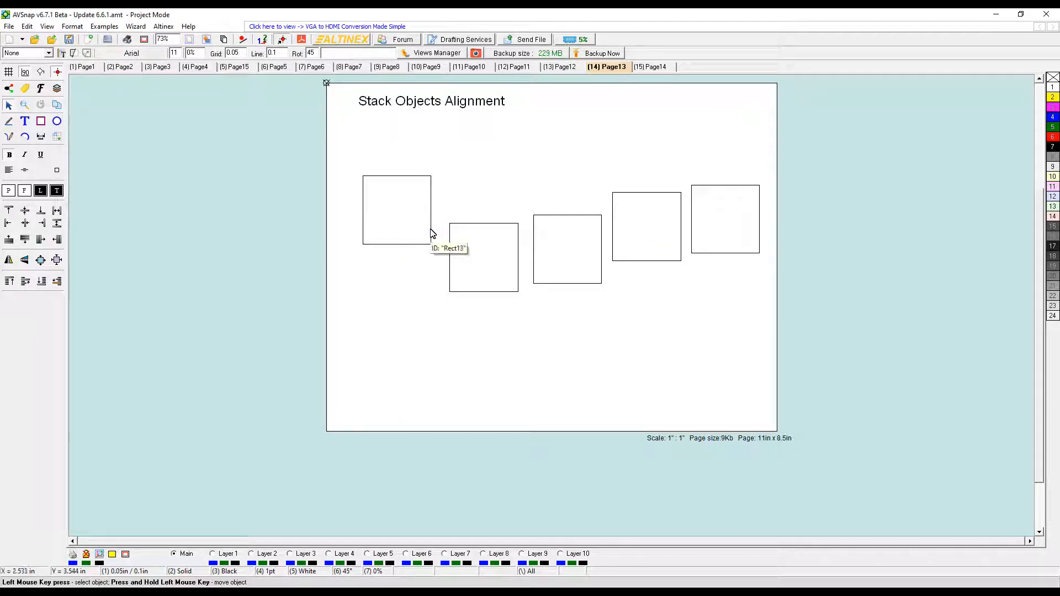
left_click_drag(329, 155, 802, 342)
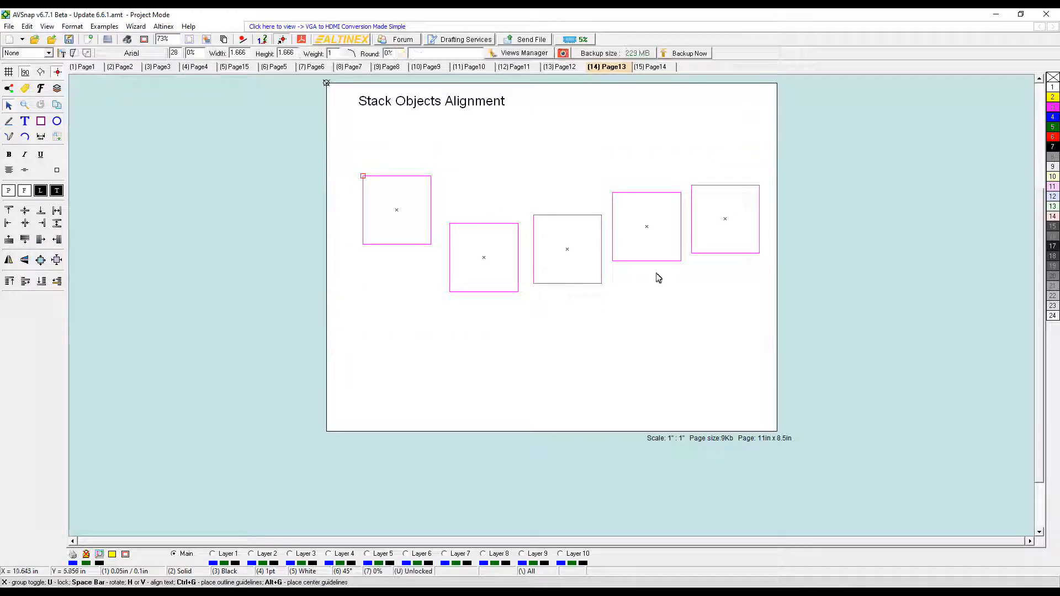
left_click(41, 241)
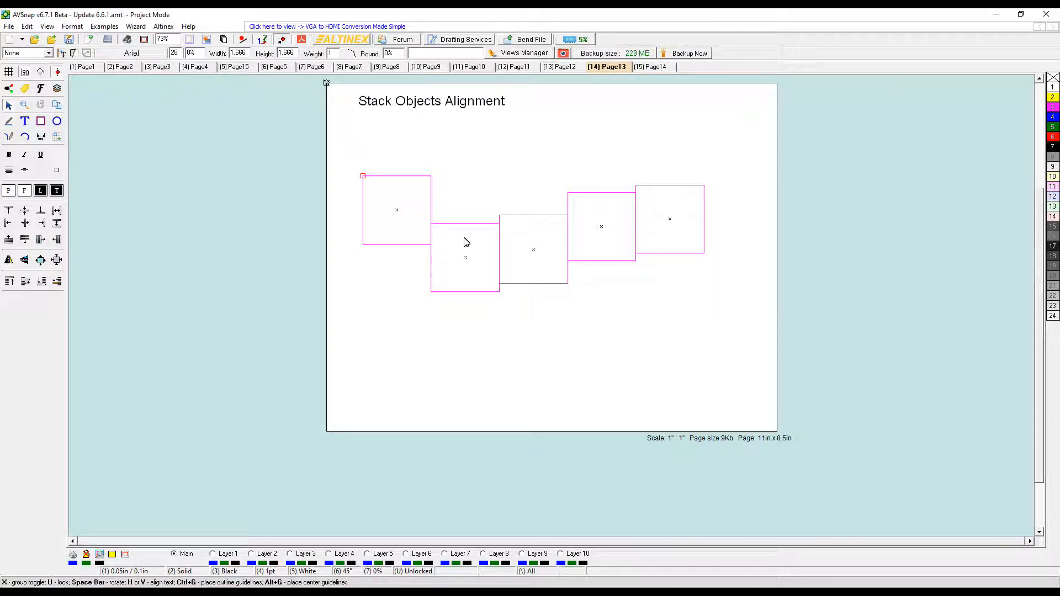
left_click(25, 211)
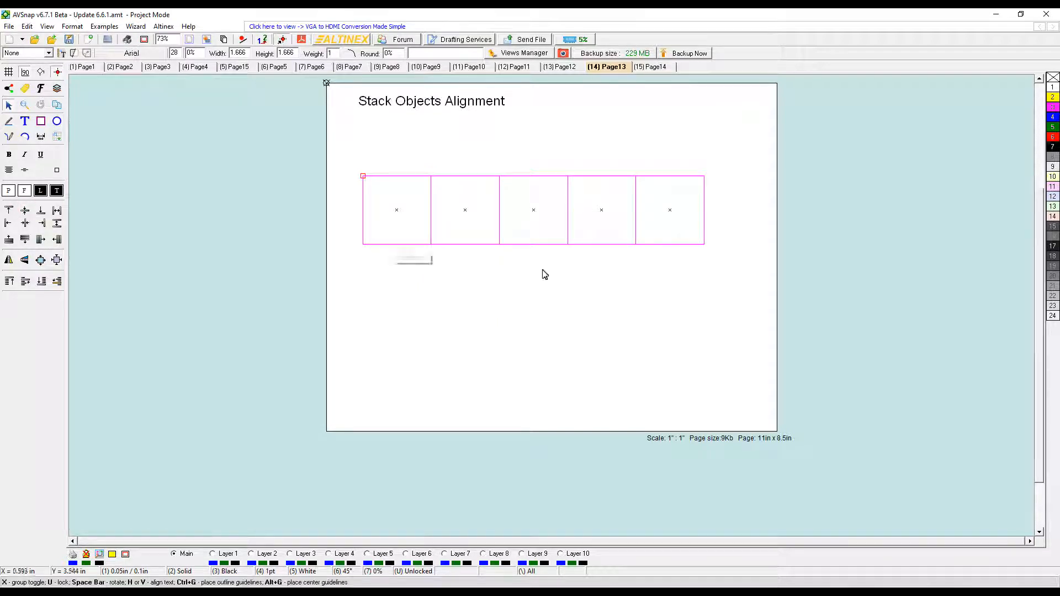
left_click(569, 284)
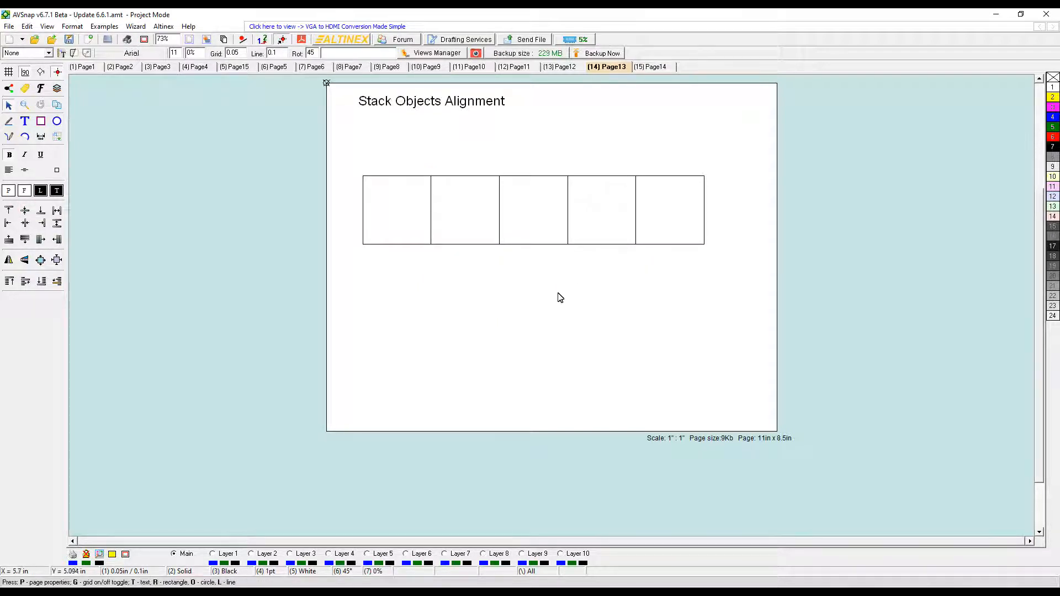
- Open Page14 and align the left edges of the four rectangles in the page's left group
left_click(653, 66)
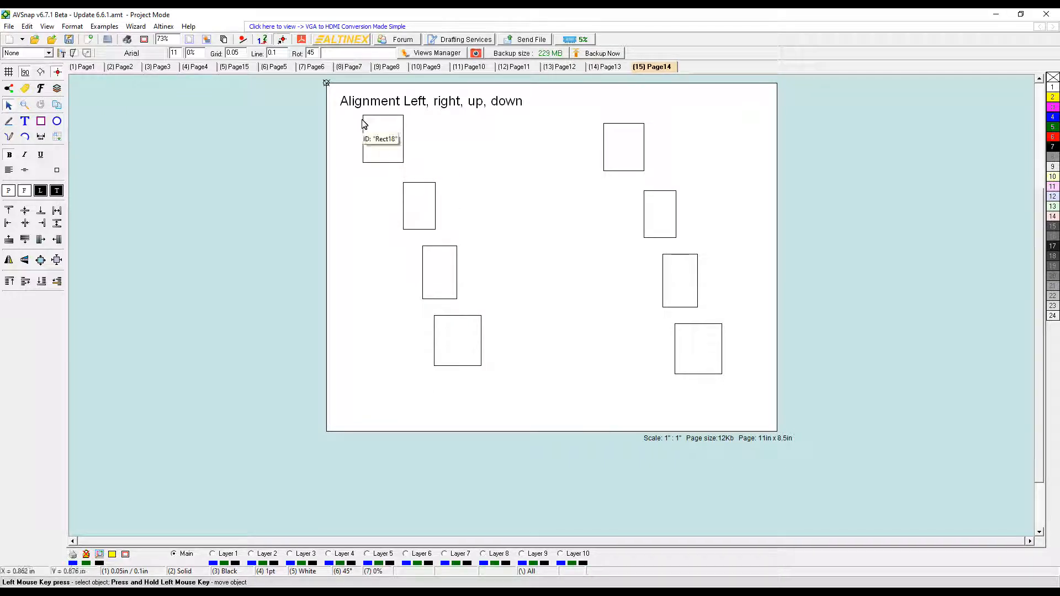
left_click_drag(314, 101, 516, 397)
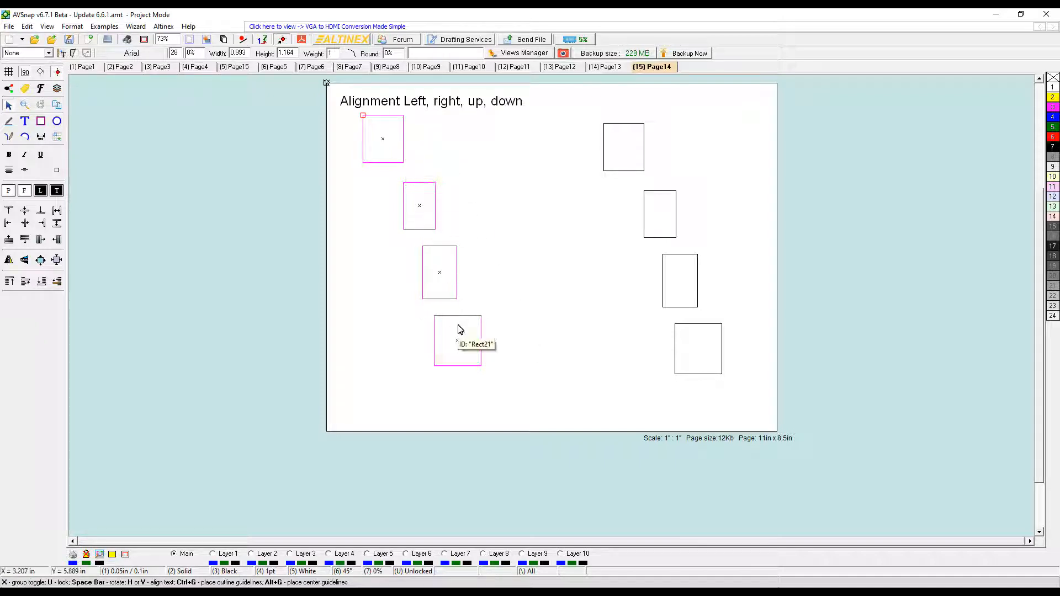
left_click(8, 223)
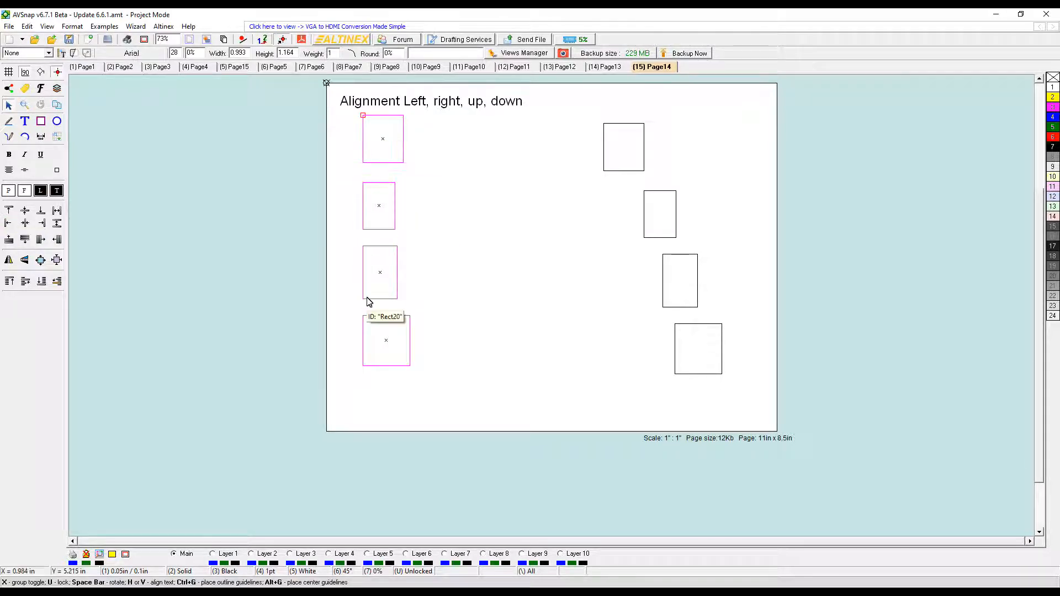
- Stack the four left-aligned rectangles vertically, make them all the same size, and restack them edge to edge
left_click(24, 241)
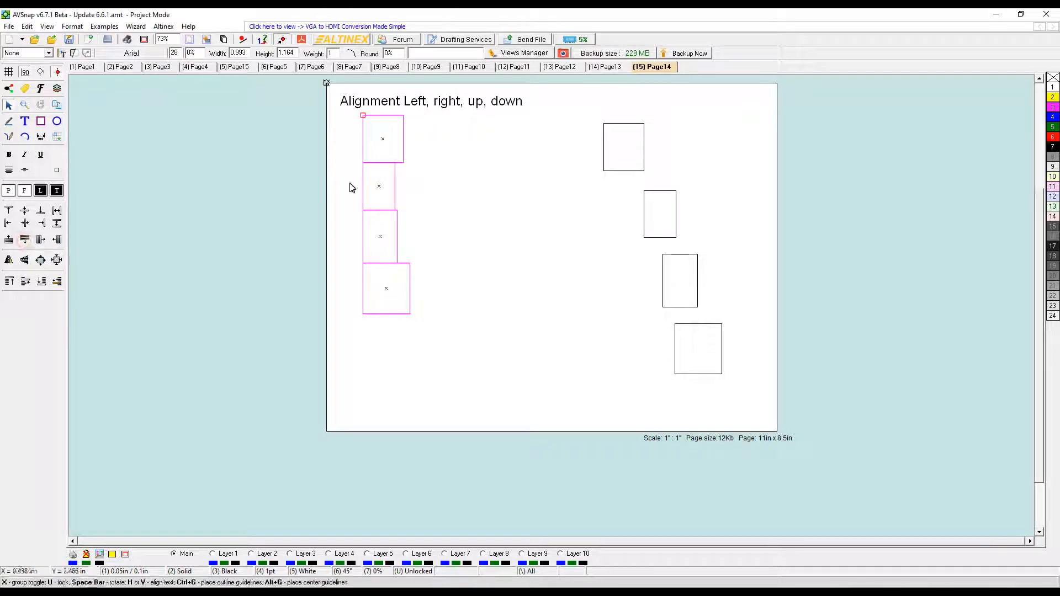
left_click(40, 260)
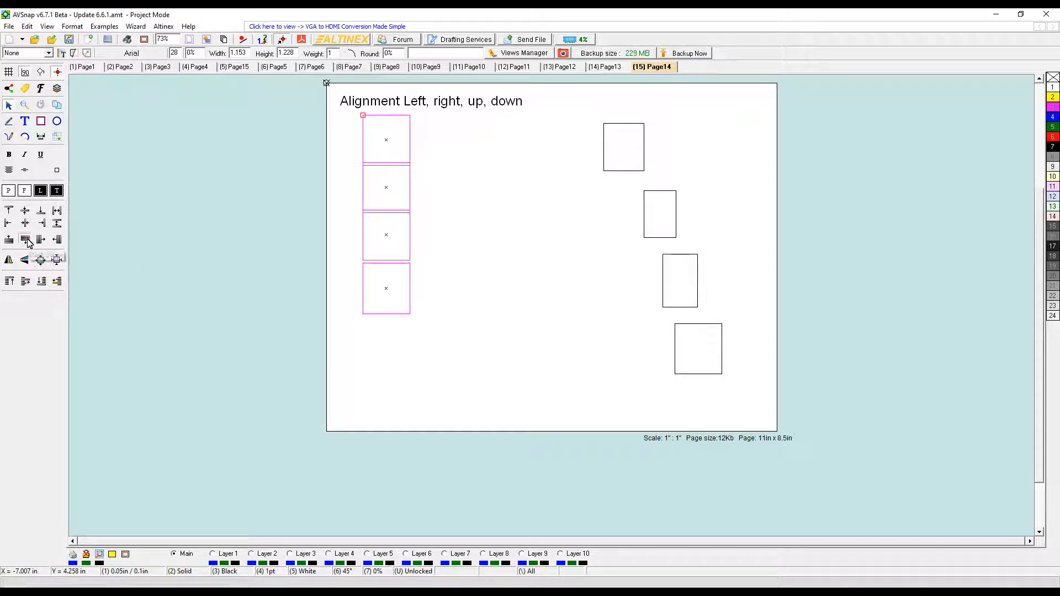
left_click(25, 240)
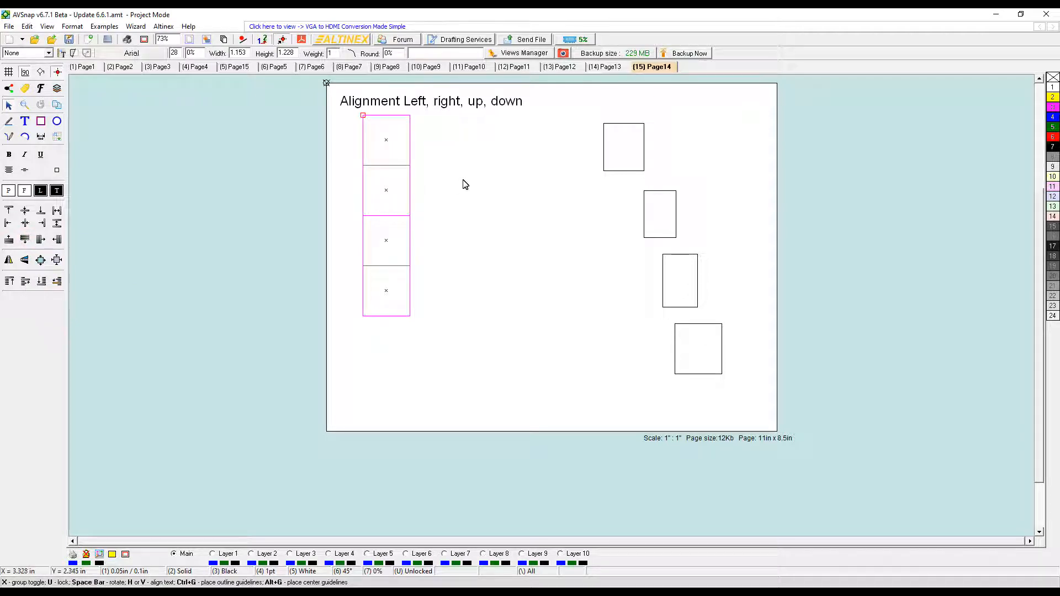